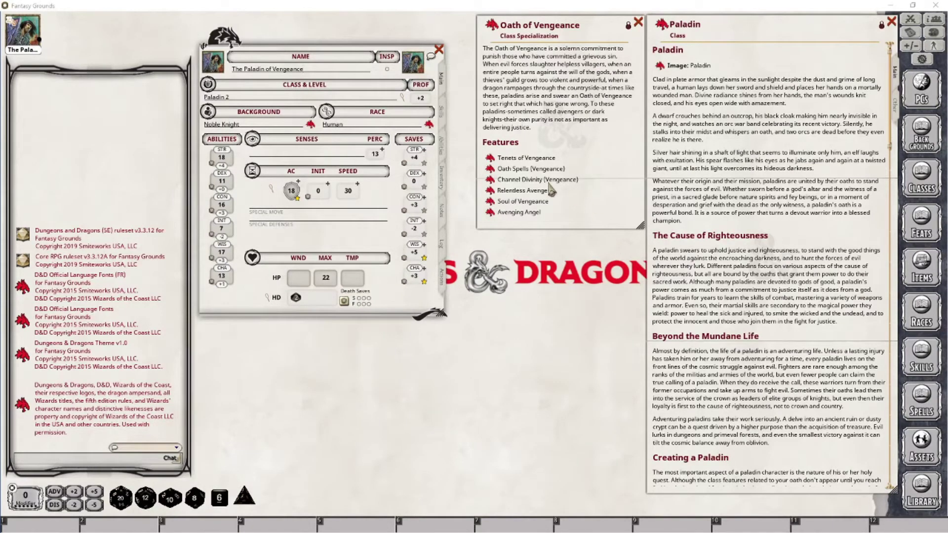
- Open the Tenets of Vengeance feature beside the class pages, enlarge it to read the full text, and close it
{"action": "left_click", "coordinate": [490, 158]}
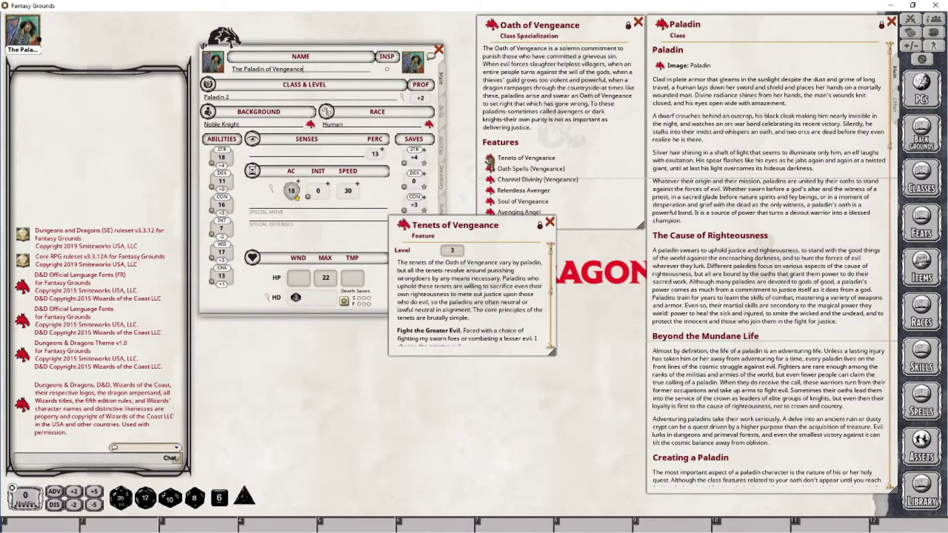
{"action": "left_click_drag", "start_coordinate": [469, 219], "coordinate": [557, 237]}
{"action": "left_click_drag", "start_coordinate": [559, 374], "coordinate": [556, 493]}
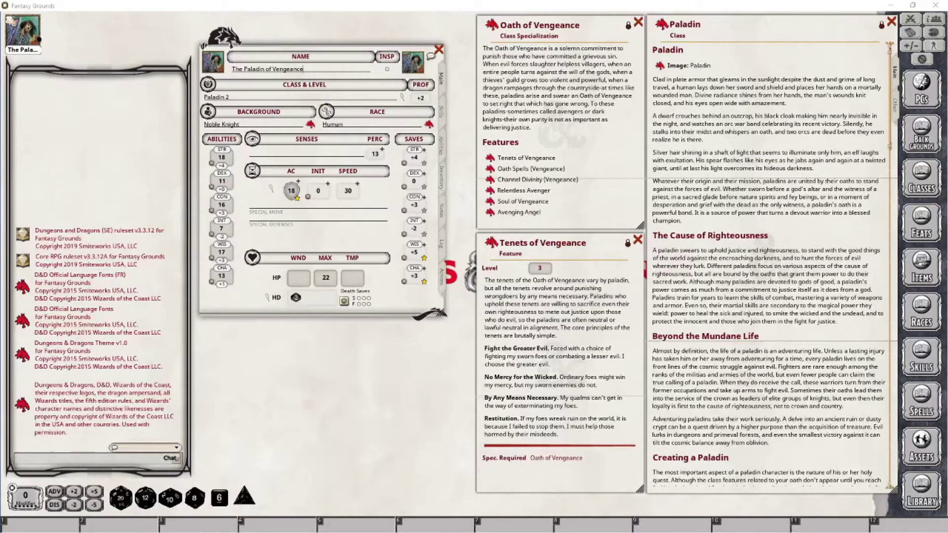
{"action": "left_click", "coordinate": [637, 240]}
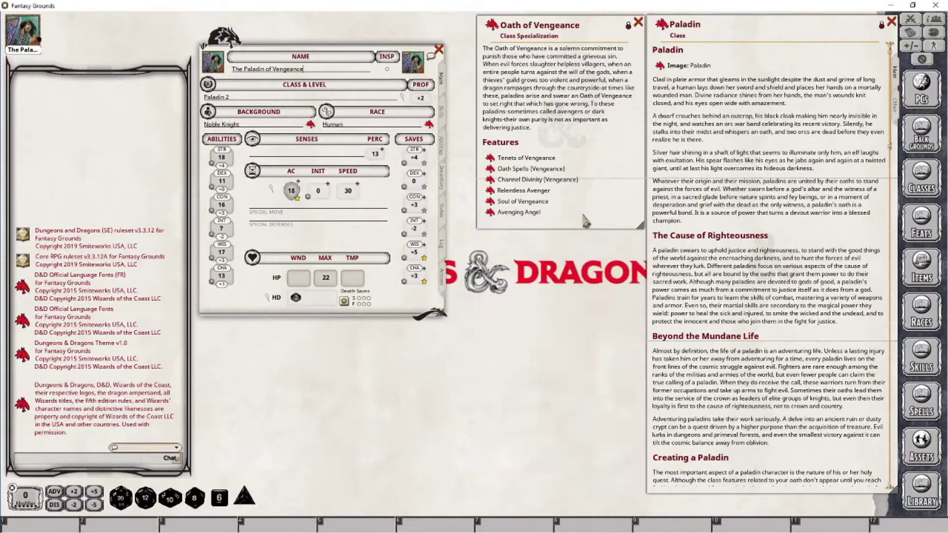
- Open the Oath Spells (Vengeance) feature, enlarge it to read the full spell list, and close it
{"action": "left_click", "coordinate": [489, 168]}
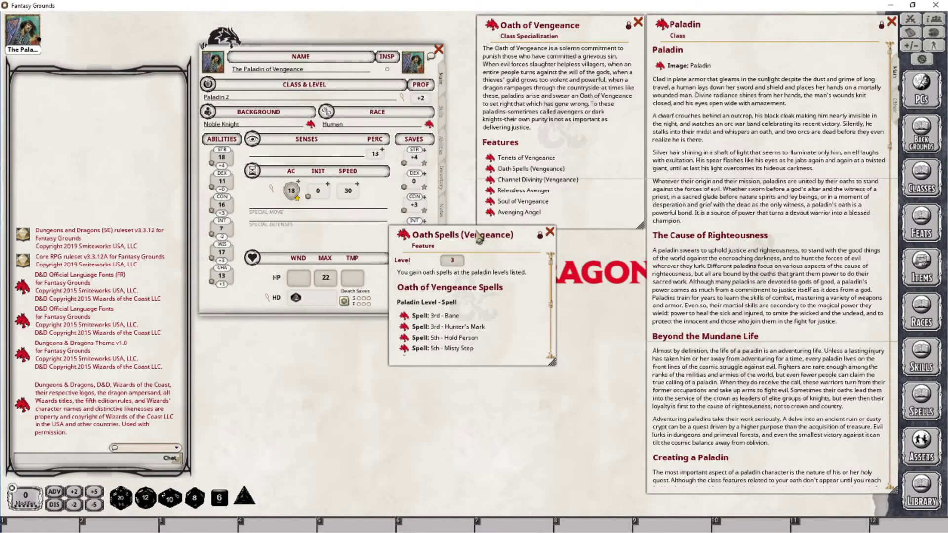
{"action": "left_click_drag", "start_coordinate": [478, 238], "coordinate": [565, 247]}
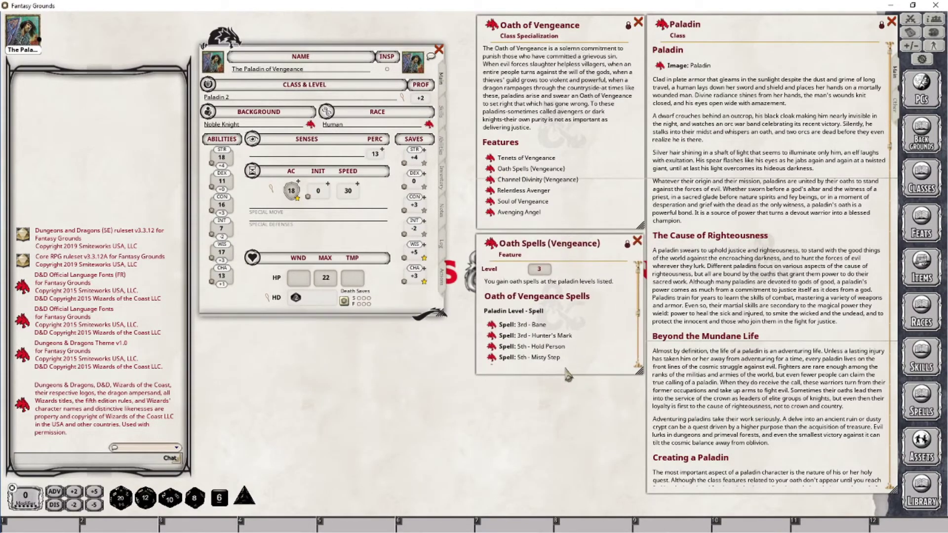
{"action": "left_click_drag", "start_coordinate": [564, 373], "coordinate": [572, 455]}
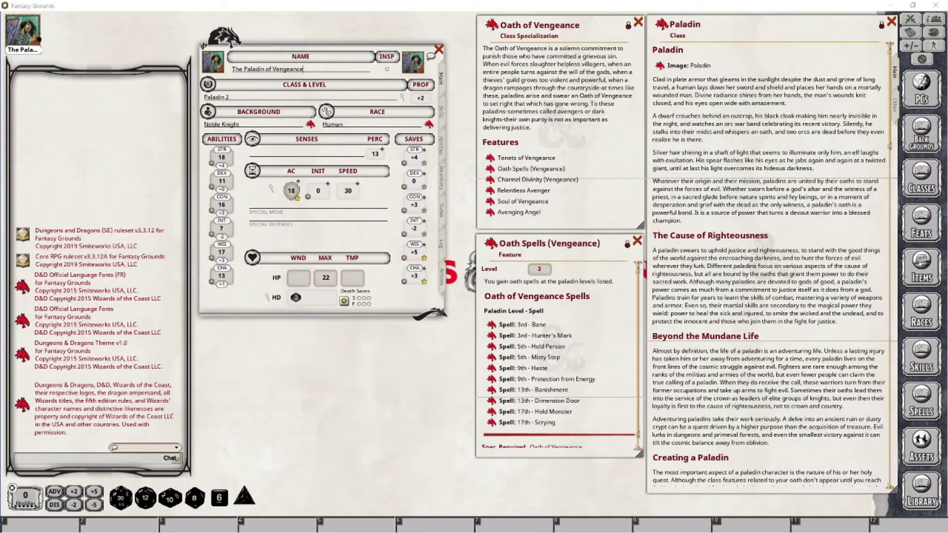
{"action": "left_click", "coordinate": [636, 242]}
- Open the Channel Divinity (Vengeance) feature below the Oath of Vengeance page and enlarge it to show its full text
{"action": "left_click", "coordinate": [500, 180]}
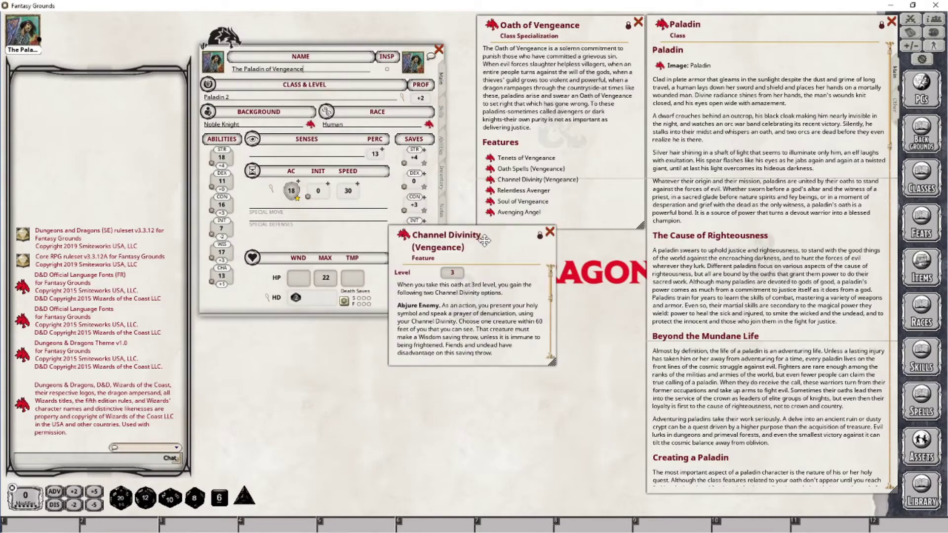
{"action": "left_click_drag", "start_coordinate": [479, 229], "coordinate": [568, 239]}
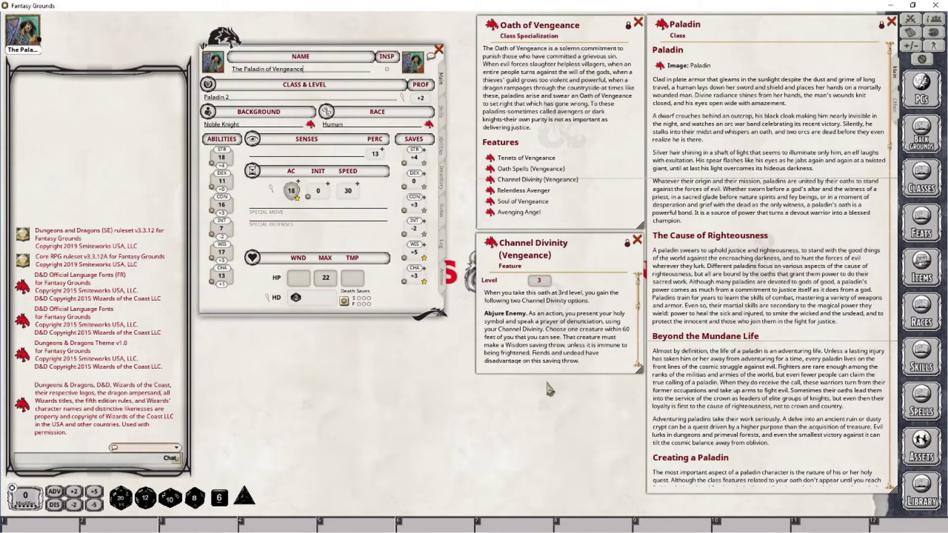
{"action": "left_click_drag", "start_coordinate": [547, 370], "coordinate": [569, 491]}
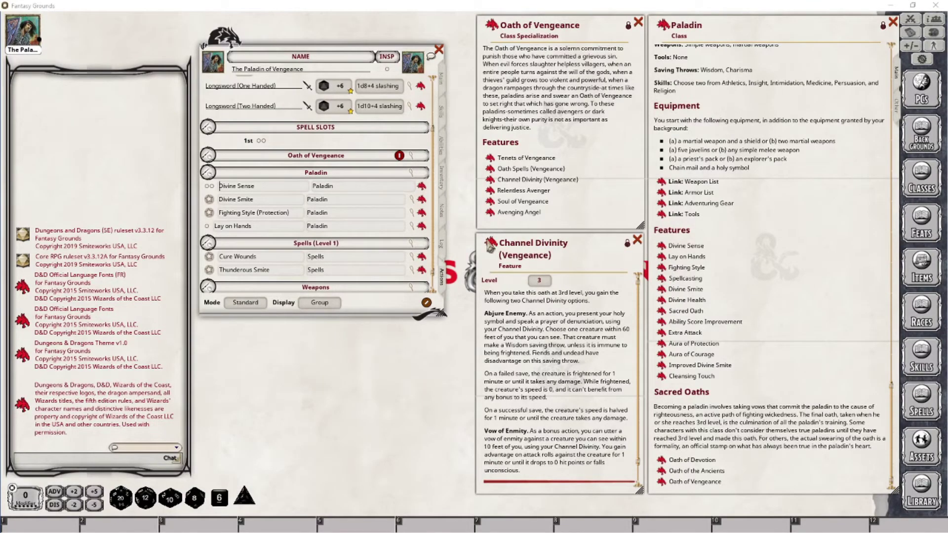
- Add the Channel Divinity (Vengeance) feature to the character's powers and assign it to the Oath of Vengeance group
{"action": "left_click_drag", "start_coordinate": [490, 244], "coordinate": [344, 154]}
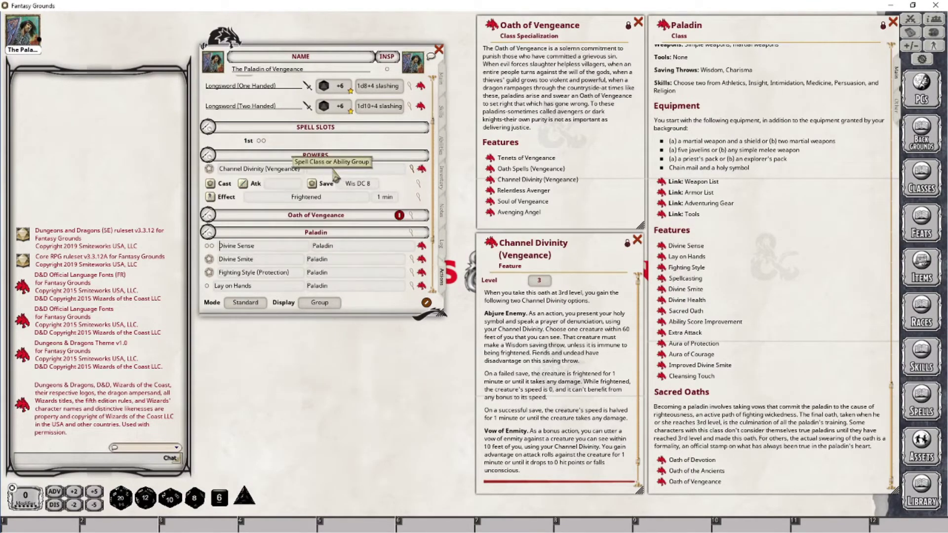
{"action": "type", "text": "0"}
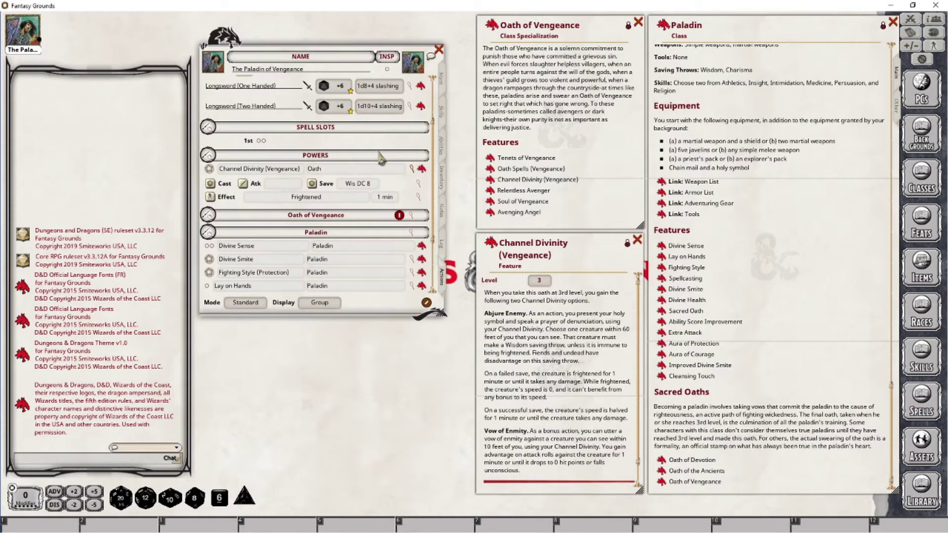
{"action": "type", "text": "ath of Vengeance"}
{"action": "key", "text": "Tab"}
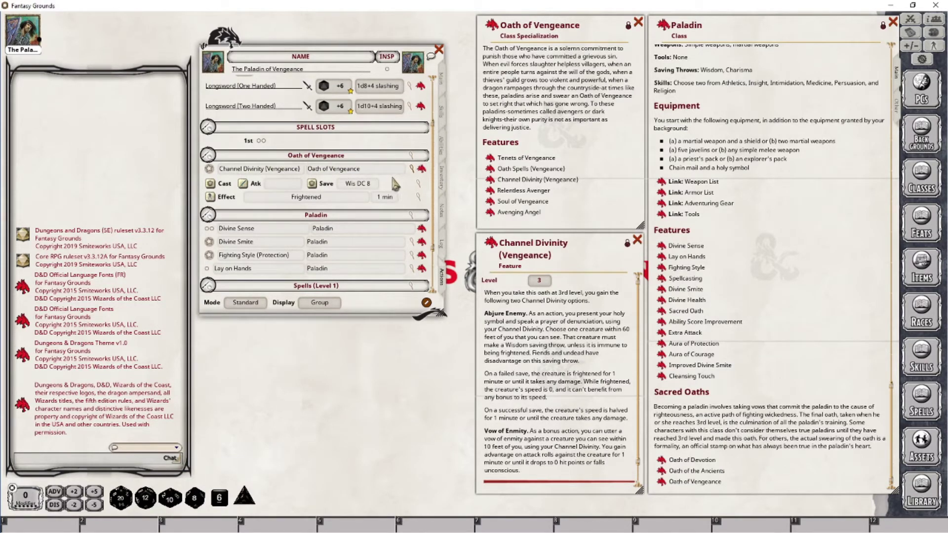
- Check the character's ability scores and set the Oath of Vengeance power group's ability to Cha
{"action": "left_click", "coordinate": [442, 84]}
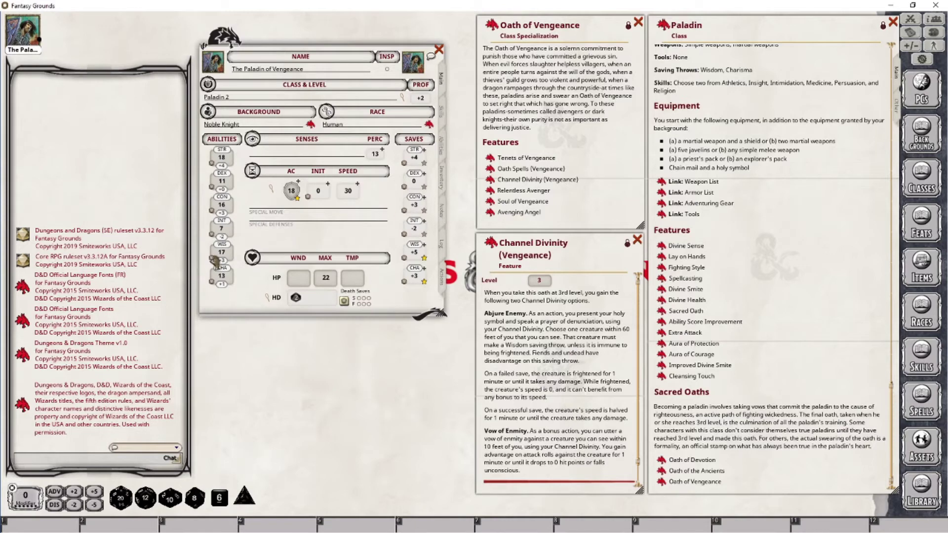
{"action": "left_click", "coordinate": [445, 281]}
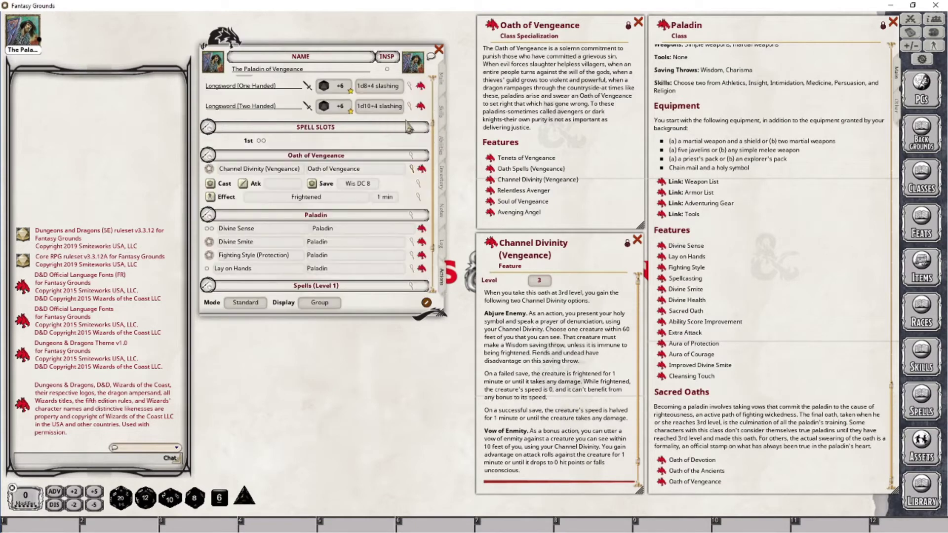
{"action": "left_click", "coordinate": [410, 155]}
{"action": "left_click_drag", "start_coordinate": [455, 220], "coordinate": [367, 321]}
{"action": "left_click", "coordinate": [354, 384]}
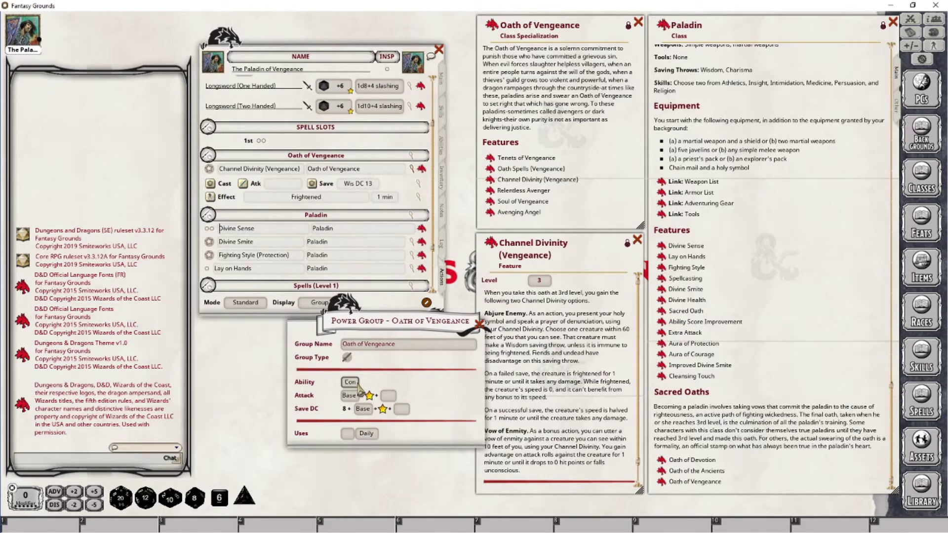
{"action": "left_click", "coordinate": [355, 383]}
{"action": "left_click", "coordinate": [355, 383]}
{"action": "left_click", "coordinate": [355, 383]}
{"action": "left_click", "coordinate": [478, 323]}
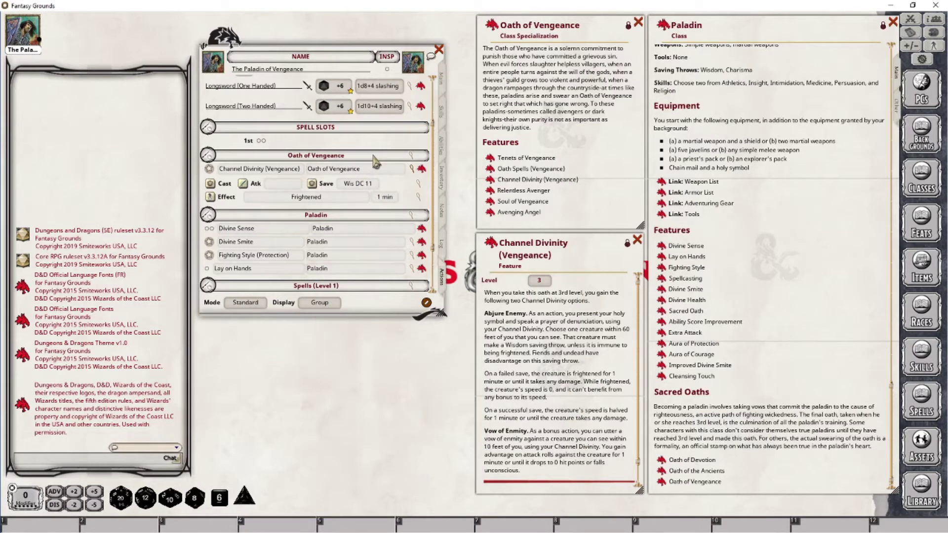
- Examine Channel Divinity's cast settings, cycle through the Oath of Vengeance group's Save DC base options, and recheck the character's ability scores
{"action": "left_click", "coordinate": [418, 183]}
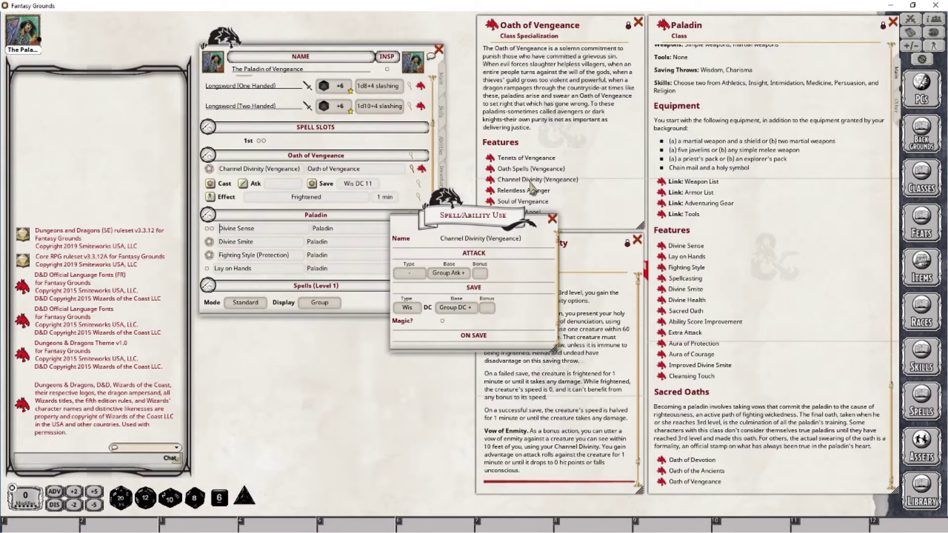
{"action": "left_click", "coordinate": [552, 220]}
{"action": "left_click", "coordinate": [411, 157]}
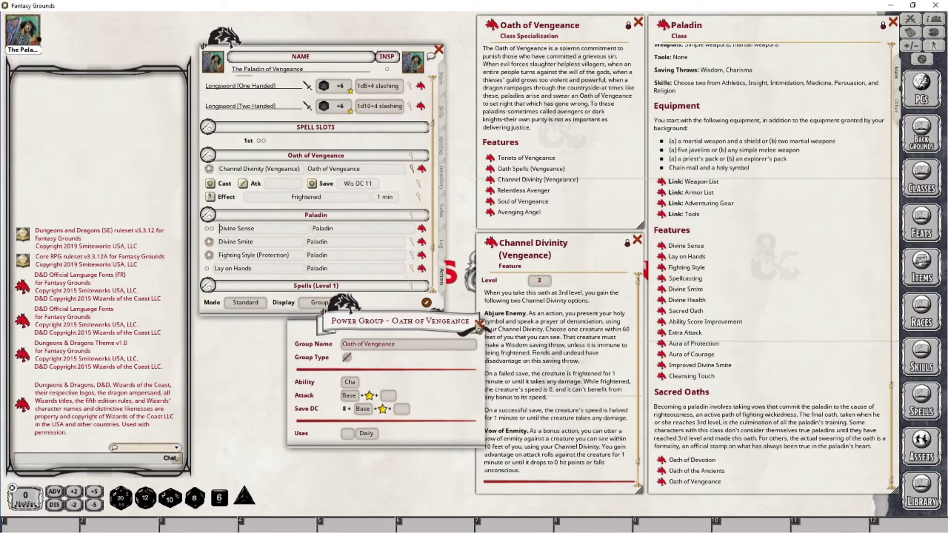
{"action": "left_click", "coordinate": [368, 409]}
{"action": "left_click", "coordinate": [368, 409]}
{"action": "left_click", "coordinate": [368, 409]}
{"action": "left_click", "coordinate": [369, 410]}
{"action": "left_click", "coordinate": [370, 409]}
{"action": "left_click", "coordinate": [368, 417]}
{"action": "left_click", "coordinate": [369, 417]}
{"action": "left_click", "coordinate": [371, 418]}
{"action": "left_click", "coordinate": [372, 418]}
{"action": "left_click", "coordinate": [371, 418]}
{"action": "left_click", "coordinate": [371, 418]}
{"action": "left_click", "coordinate": [371, 418]}
{"action": "left_click", "coordinate": [371, 418]}
{"action": "left_click", "coordinate": [371, 418]}
{"action": "left_click", "coordinate": [371, 417]}
{"action": "left_click", "coordinate": [371, 417]}
{"action": "left_click", "coordinate": [371, 417]}
{"action": "left_click", "coordinate": [371, 417]}
{"action": "left_click", "coordinate": [371, 418]}
{"action": "left_click", "coordinate": [372, 417]}
{"action": "left_click", "coordinate": [372, 417]}
{"action": "left_click", "coordinate": [371, 418]}
{"action": "left_click", "coordinate": [370, 416]}
{"action": "left_click", "coordinate": [479, 324]}
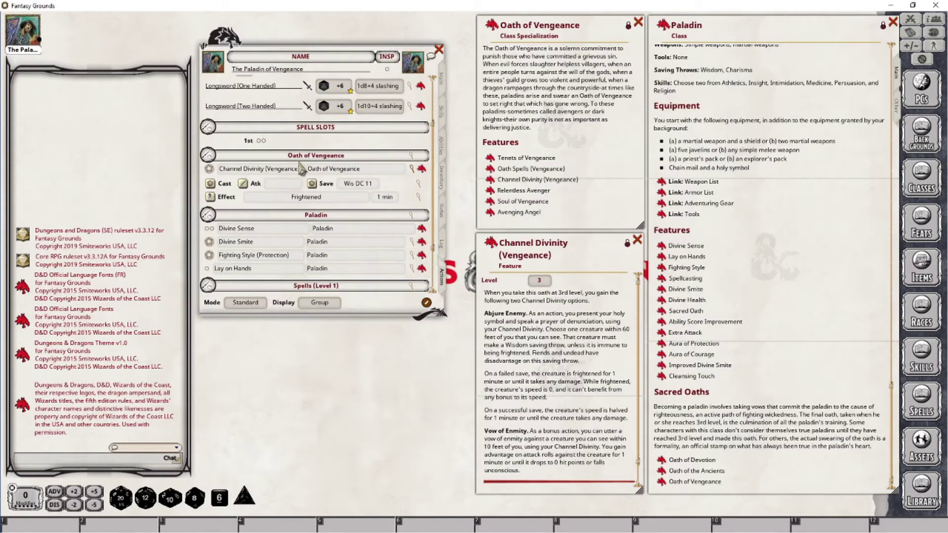
{"action": "left_click", "coordinate": [442, 80]}
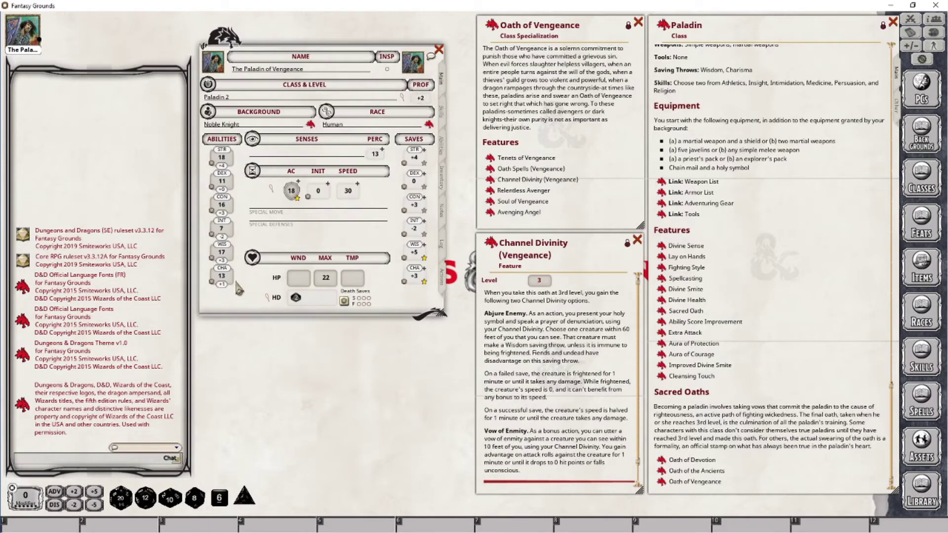
{"action": "left_click", "coordinate": [442, 277]}
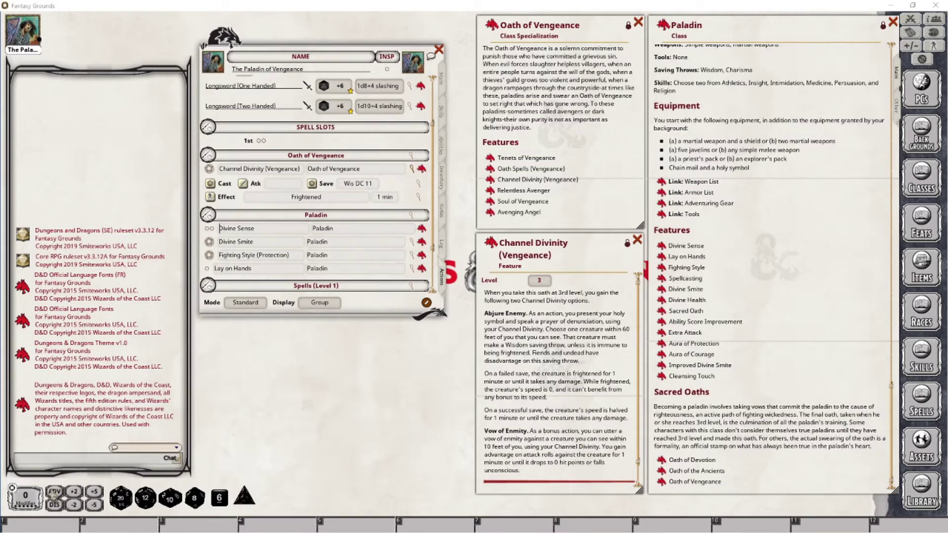
- Roll a Longsword (Two Handed) attack with advantage
{"action": "left_click", "coordinate": [55, 492]}
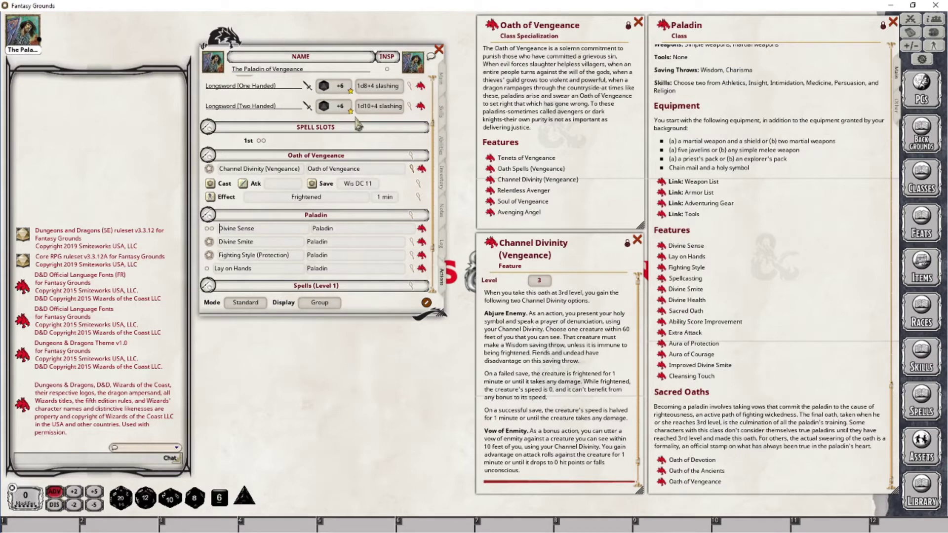
{"action": "double_click", "coordinate": [336, 106]}
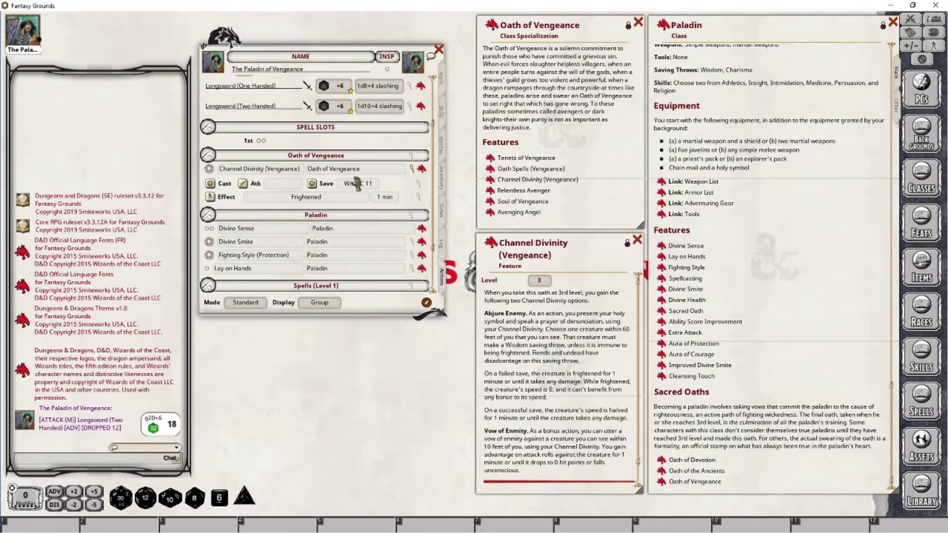
- Add a second effect to the Channel Divinity (Vengeance) power and open its details for editing below the character sheet
{"action": "right_click", "coordinate": [395, 181]}
{"action": "left_click", "coordinate": [434, 181]}
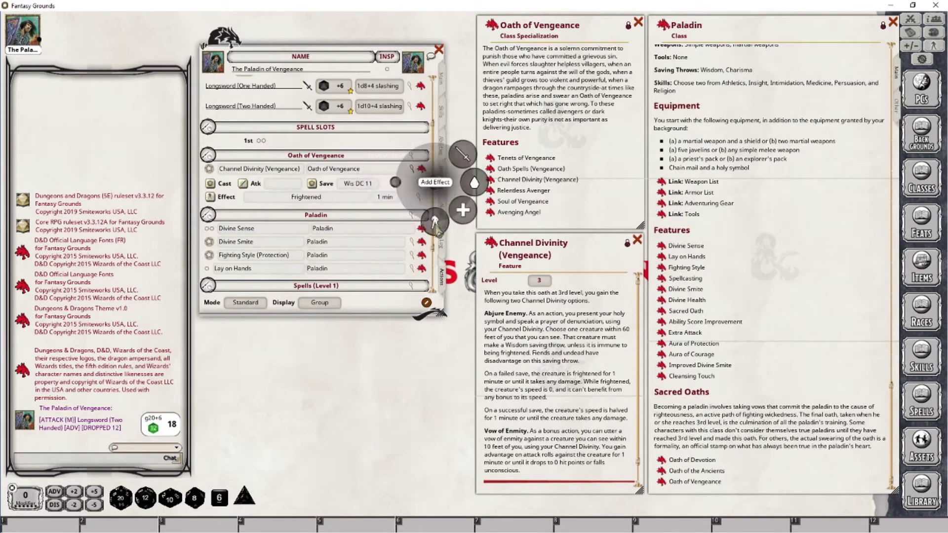
{"action": "left_click", "coordinate": [434, 222]}
{"action": "left_click", "coordinate": [418, 213]}
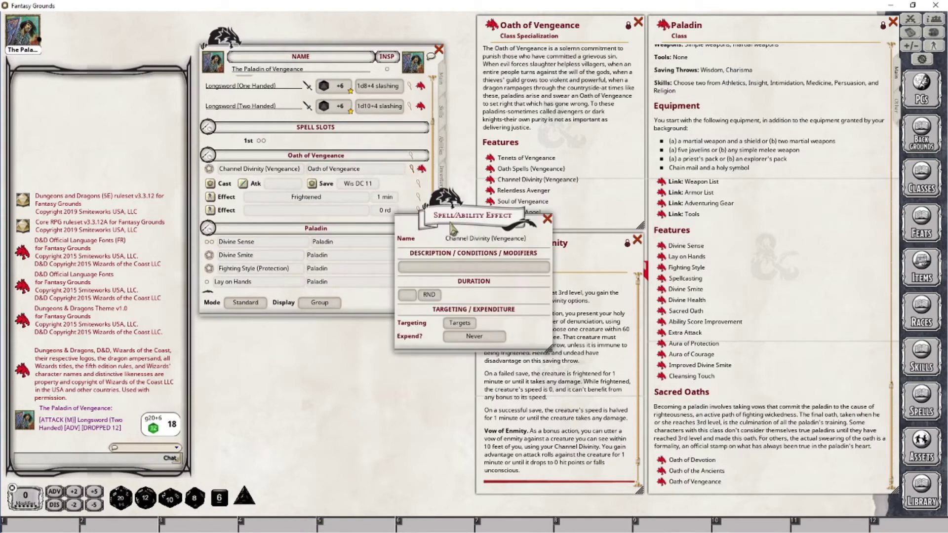
{"action": "left_click_drag", "start_coordinate": [453, 222], "coordinate": [330, 364]}
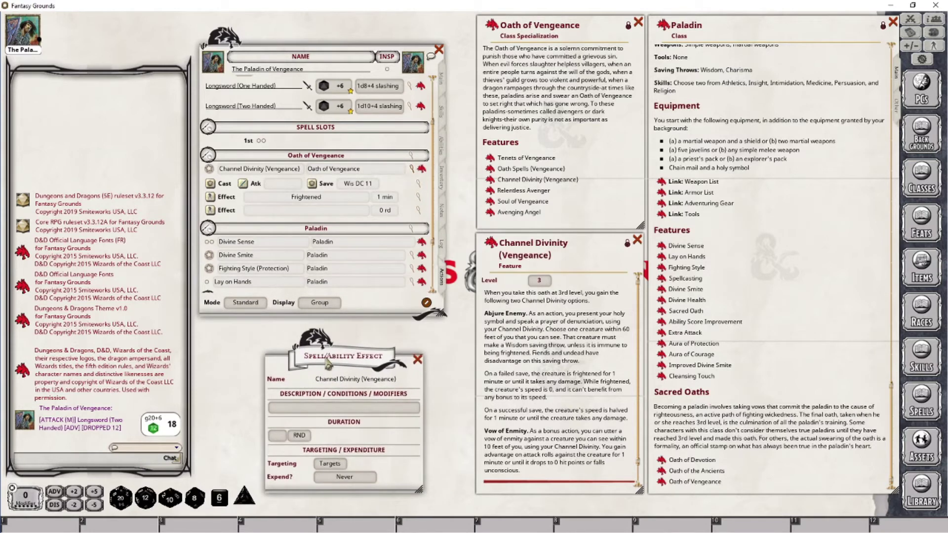
{"action": "left_click", "coordinate": [302, 408]}
{"action": "type", "text": "Char"}
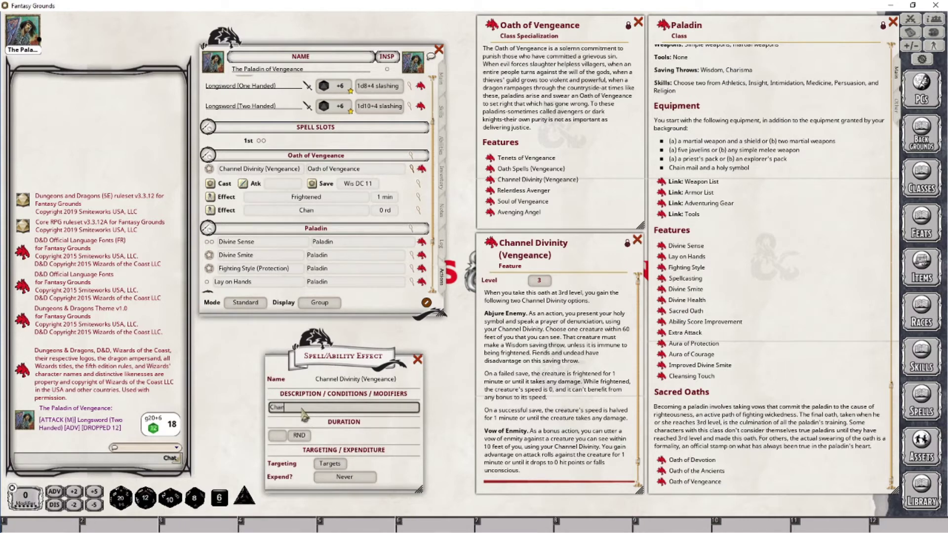
{"action": "type", "text": "nel Di"}
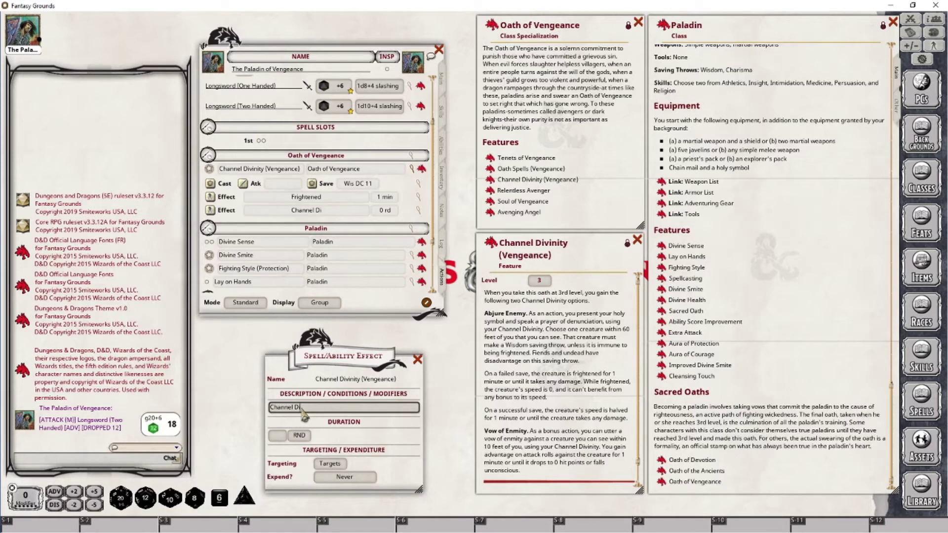
{"action": "key", "text": "shift+Home"}
{"action": "key", "text": "BackSpace"}
- Set the new Channel Divinity effect's description to "Vow of Enmity; ADVATK"
{"action": "type", "text": "Vow o"}
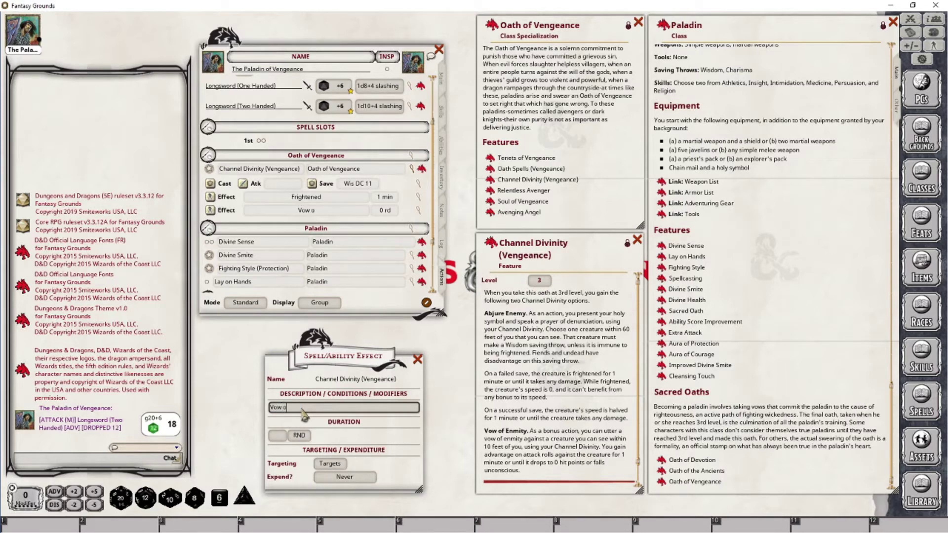
{"action": "type", "text": "f Enmity;"}
{"action": "key", "text": "shift"}
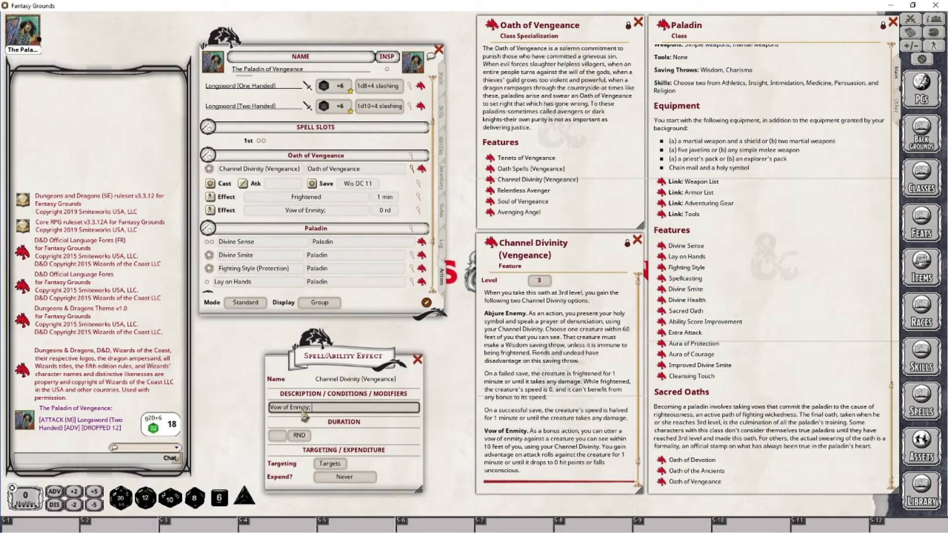
{"action": "type", "text": "A"}
{"action": "key", "text": "BackSpace"}
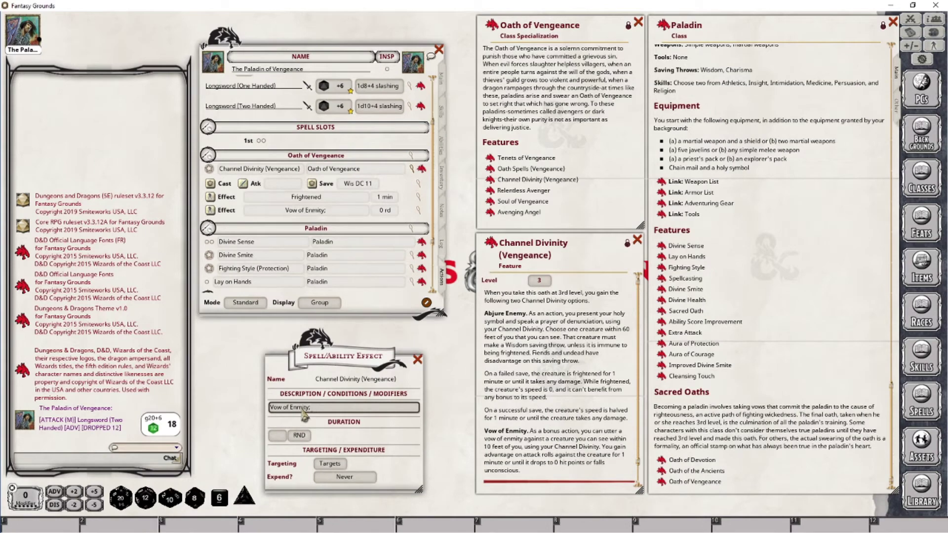
{"action": "key", "text": "shift"}
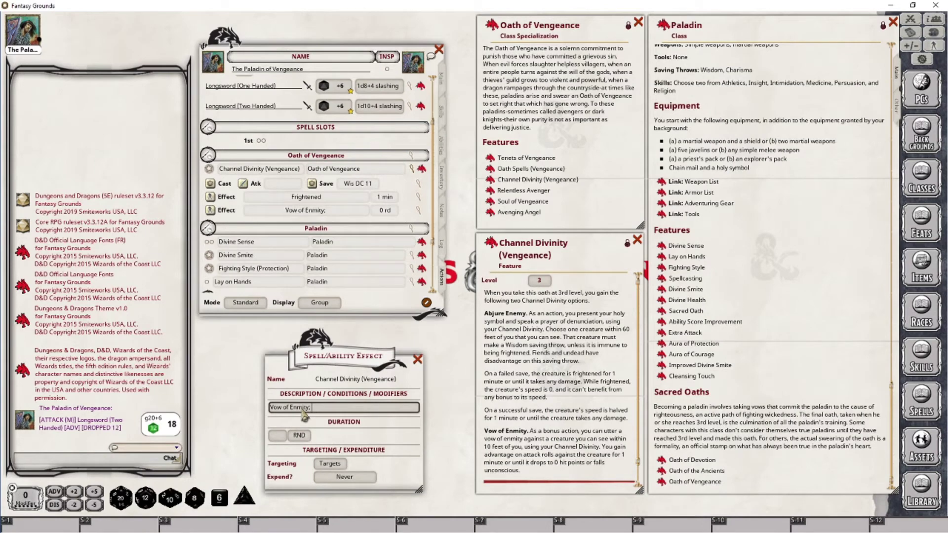
{"action": "type", "text": "ADVADK"}
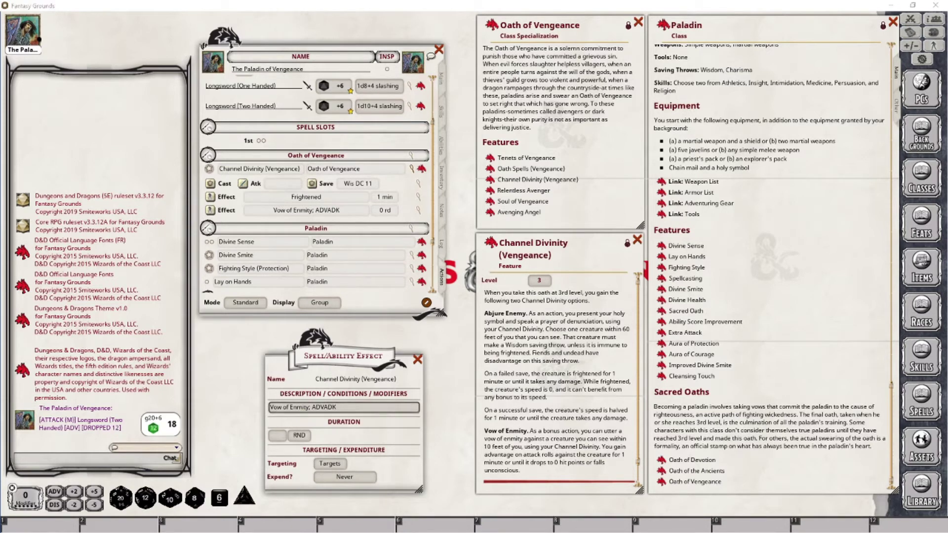
{"action": "left_click", "coordinate": [338, 409]}
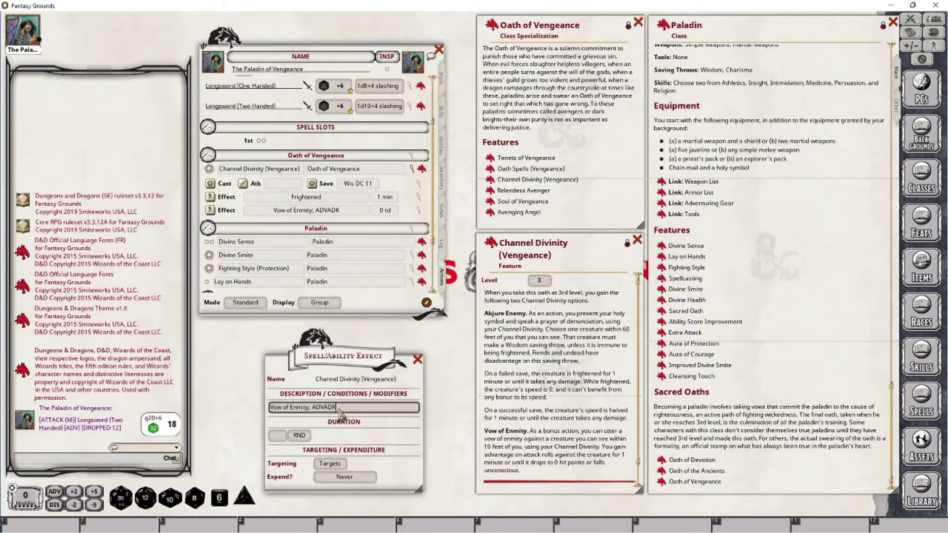
{"action": "key", "text": "BackSpace"}
{"action": "key", "text": "BackSpace"}
{"action": "type", "text": "K"}
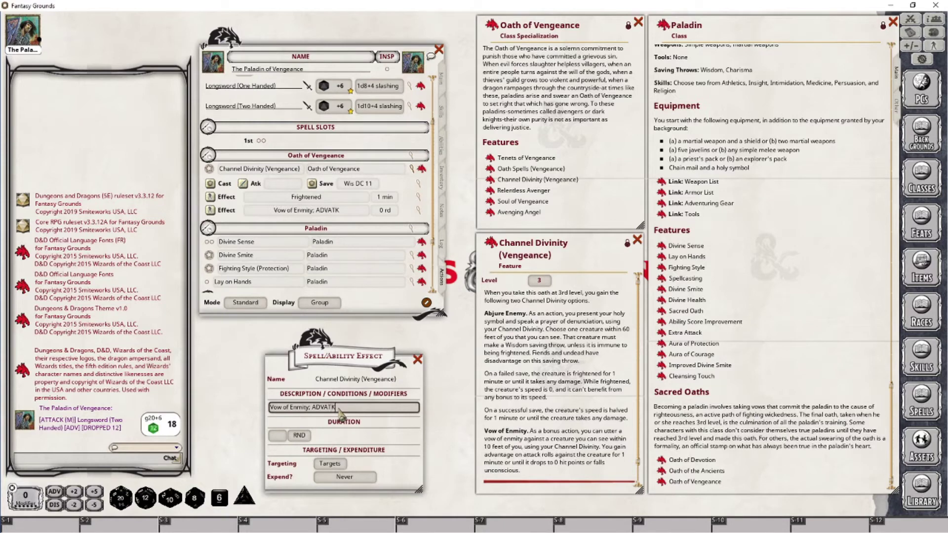
- Give the Vow of Enmity effect a duration of 1 minute, set its targeting to Self, and close the effect details
{"action": "left_click", "coordinate": [277, 435]}
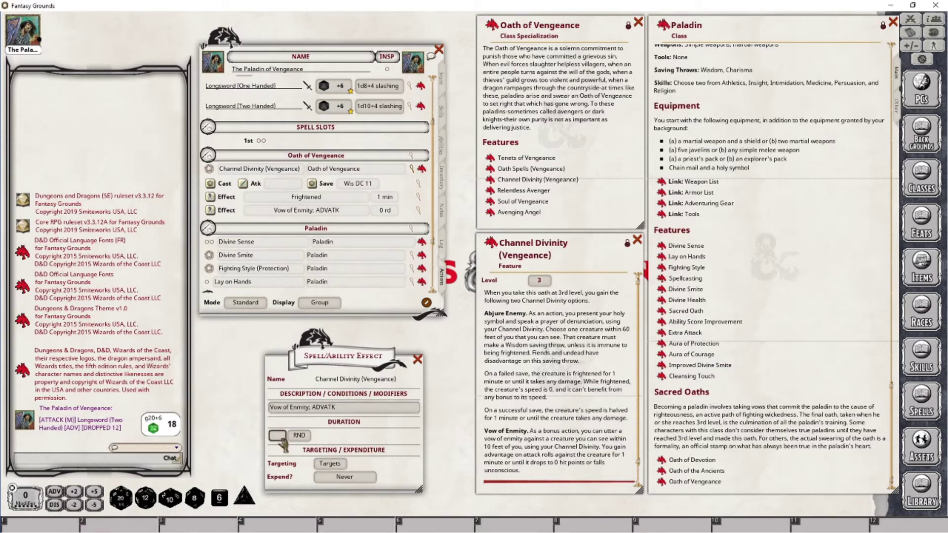
{"action": "type", "text": "1"}
{"action": "left_click", "coordinate": [299, 435]}
{"action": "left_click", "coordinate": [330, 463]}
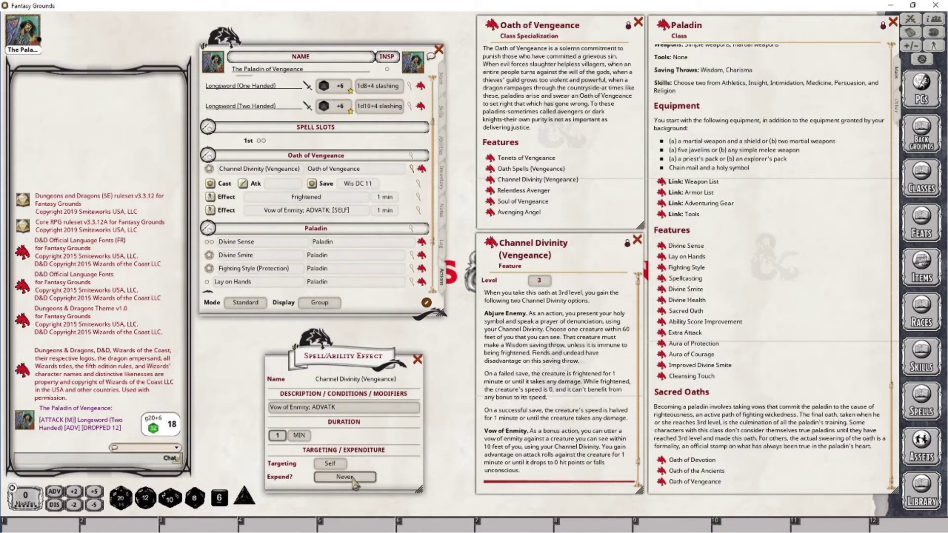
{"action": "left_click", "coordinate": [417, 359]}
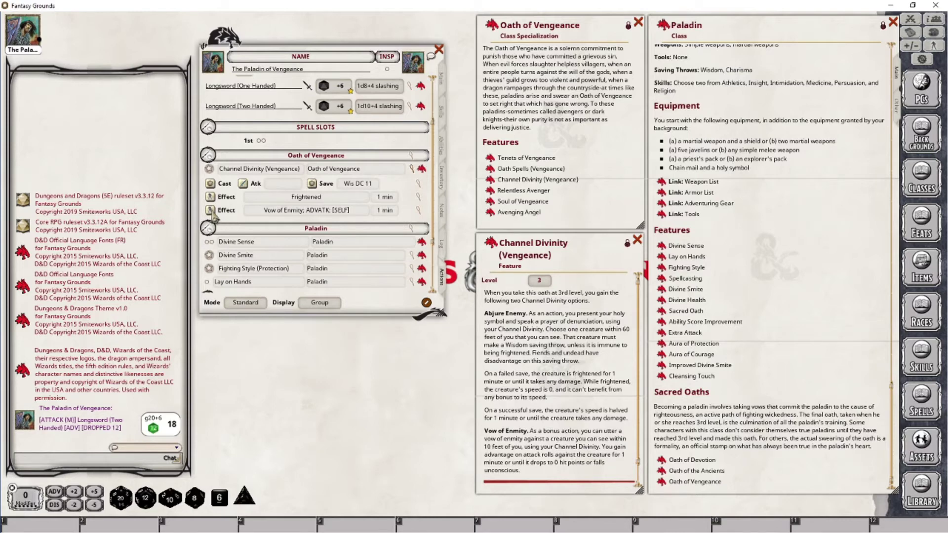
- Apply the Vow of Enmity effect to the paladin with the combat tracker open
{"action": "left_click_drag", "start_coordinate": [210, 211], "coordinate": [214, 223]}
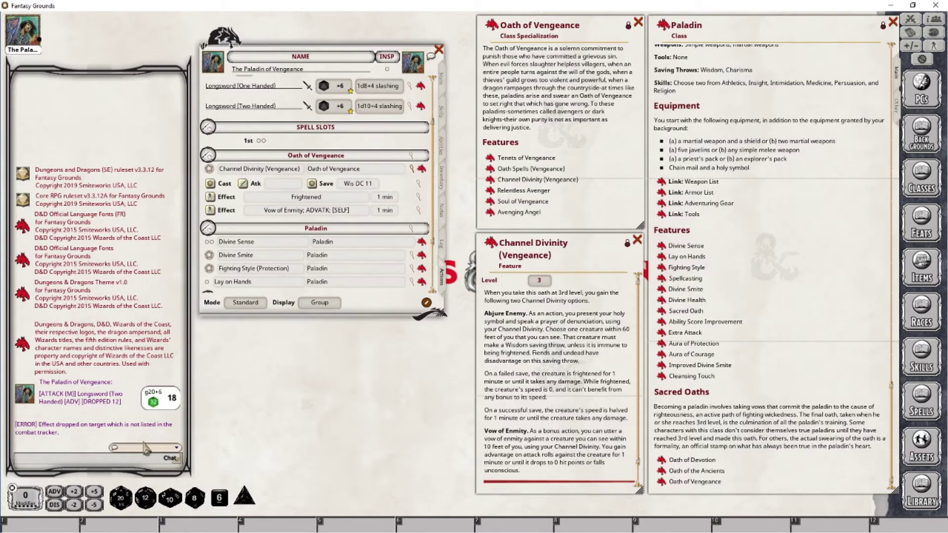
{"action": "left_click", "coordinate": [911, 20]}
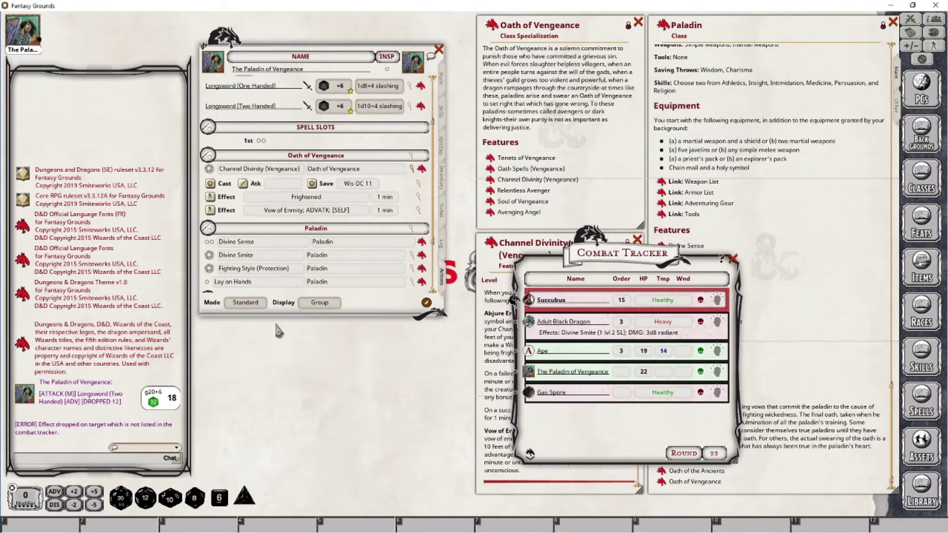
{"action": "left_click", "coordinate": [211, 210]}
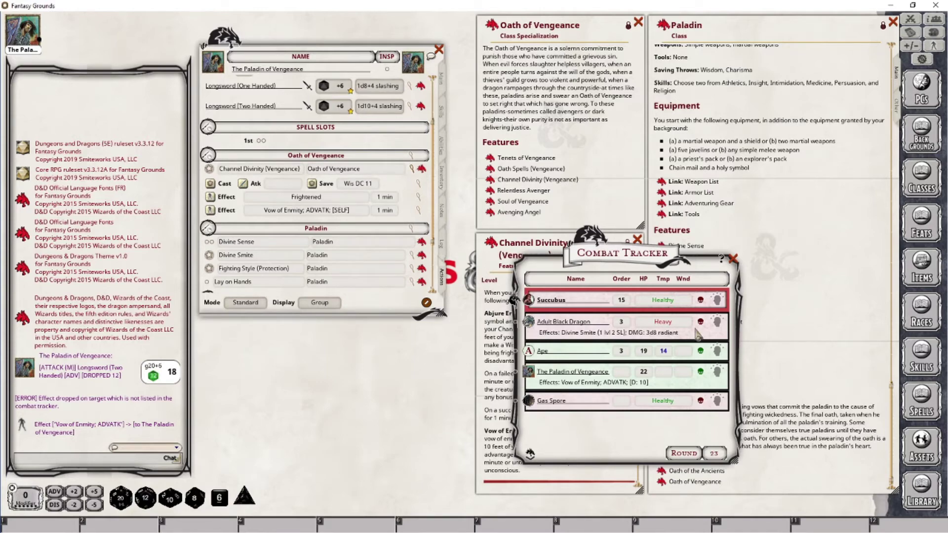
{"action": "left_click", "coordinate": [734, 261]}
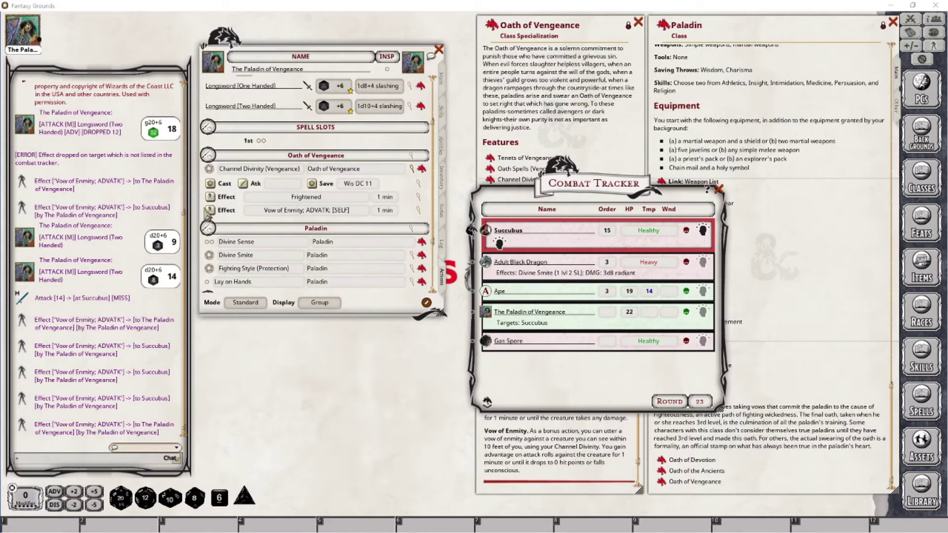
- Apply Vow of Enmity against the Succubus and test Longsword (Two Handed) attacks on the Adult Black Dragon and the Succubus
{"action": "left_click_drag", "start_coordinate": [211, 210], "coordinate": [494, 233]}
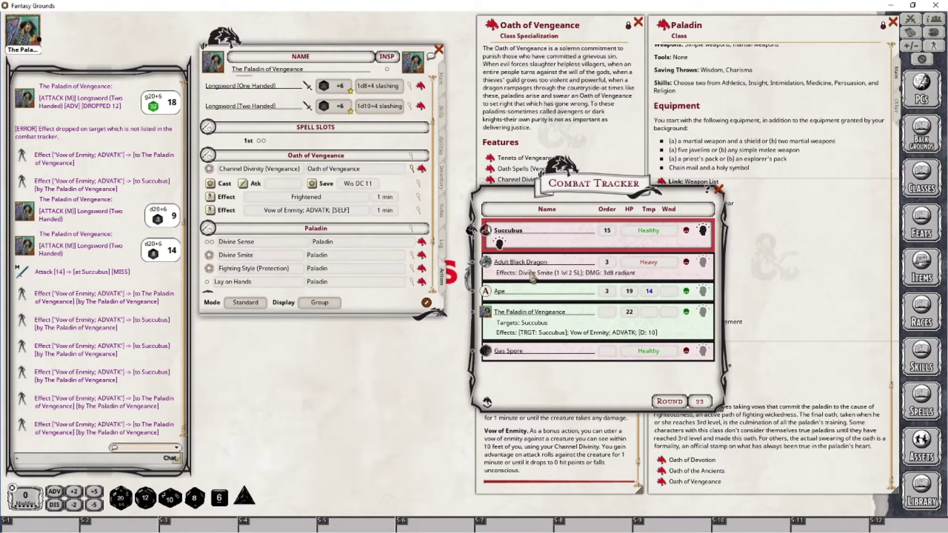
{"action": "left_click_drag", "start_coordinate": [331, 107], "coordinate": [524, 274]}
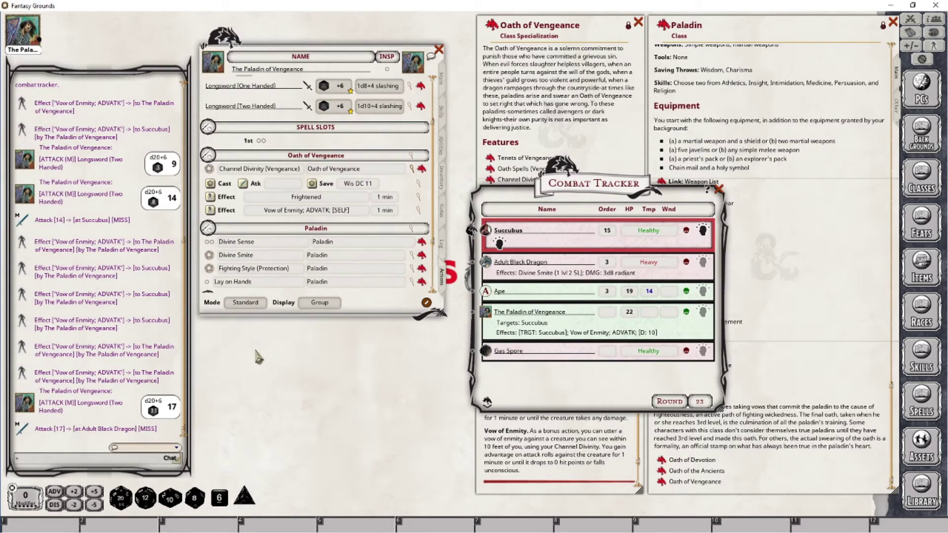
{"action": "left_click_drag", "start_coordinate": [339, 105], "coordinate": [534, 235]}
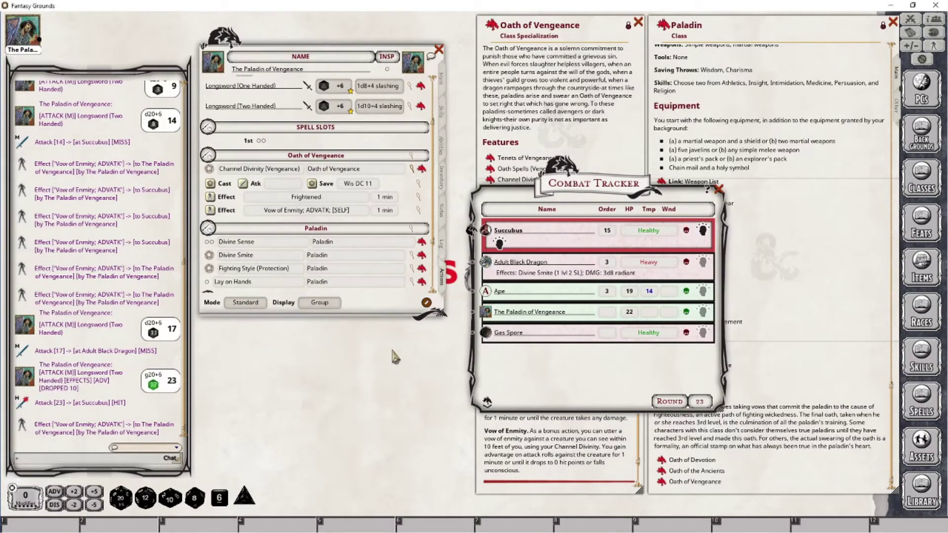
- Reapply the Vow of Enmity effect to the paladin with the Succubus as its target
{"action": "key", "text": "shift"}
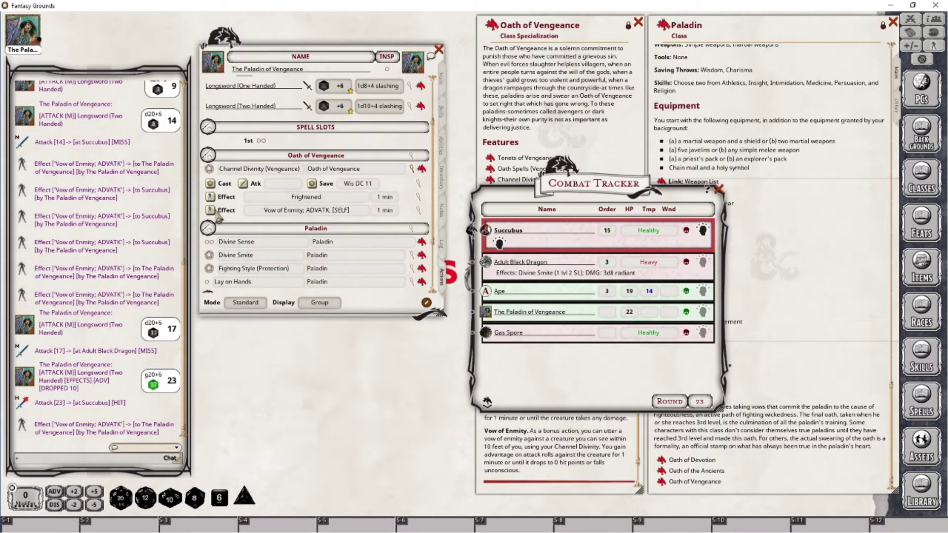
{"action": "left_click_drag", "start_coordinate": [211, 213], "coordinate": [345, 361]}
{"action": "left_click_drag", "start_coordinate": [413, 353], "coordinate": [491, 232]}
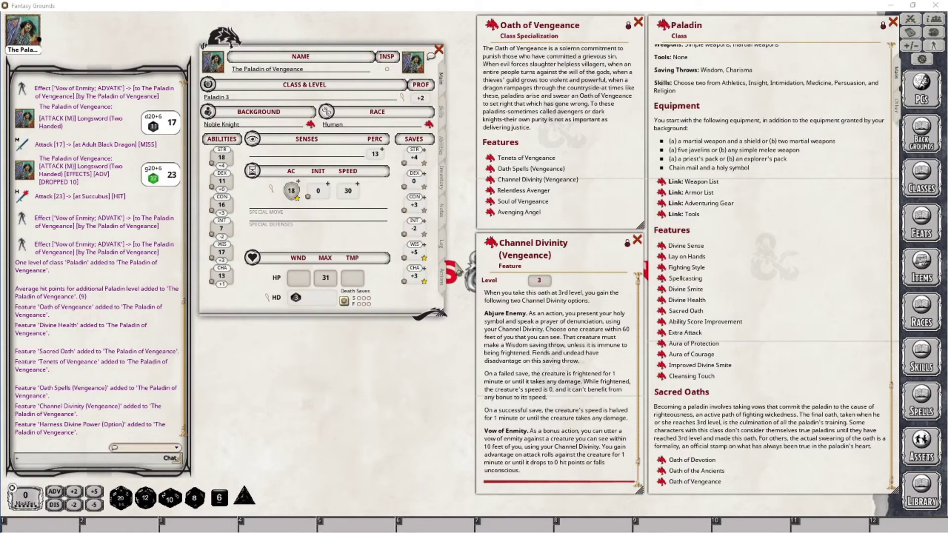
- Replace the Channel Divinity description with the Relentless Avenger feature, placed below the Oath of Vengeance window
{"action": "left_click", "coordinate": [637, 240]}
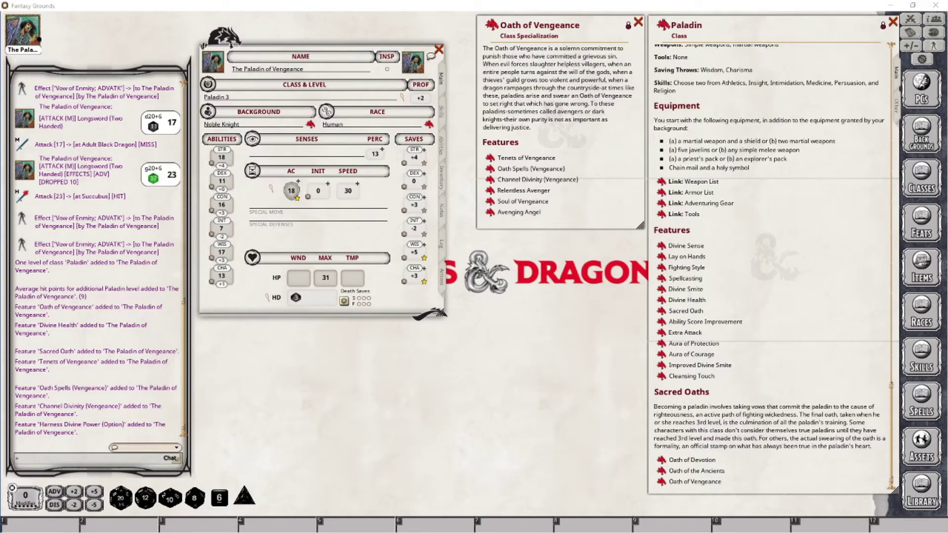
{"action": "left_click", "coordinate": [490, 191]}
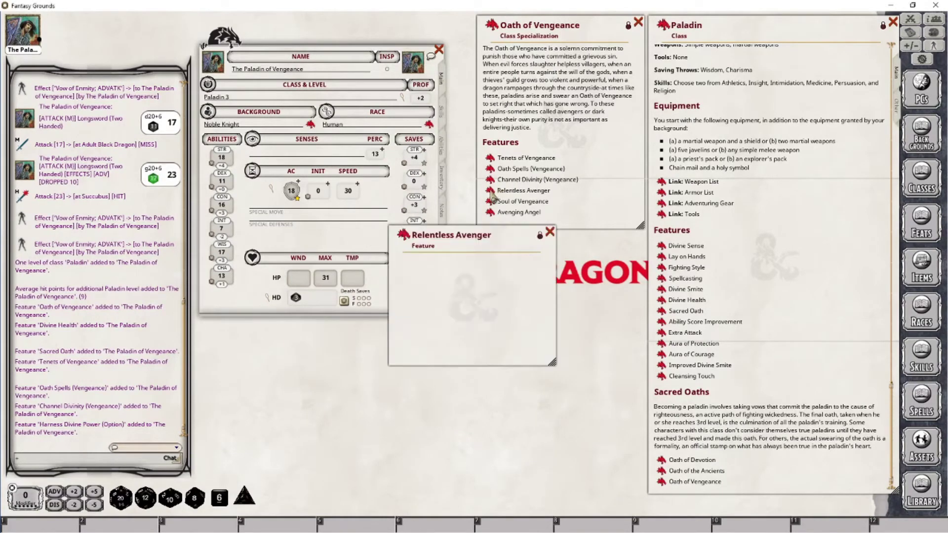
{"action": "left_click_drag", "start_coordinate": [471, 230], "coordinate": [559, 238]}
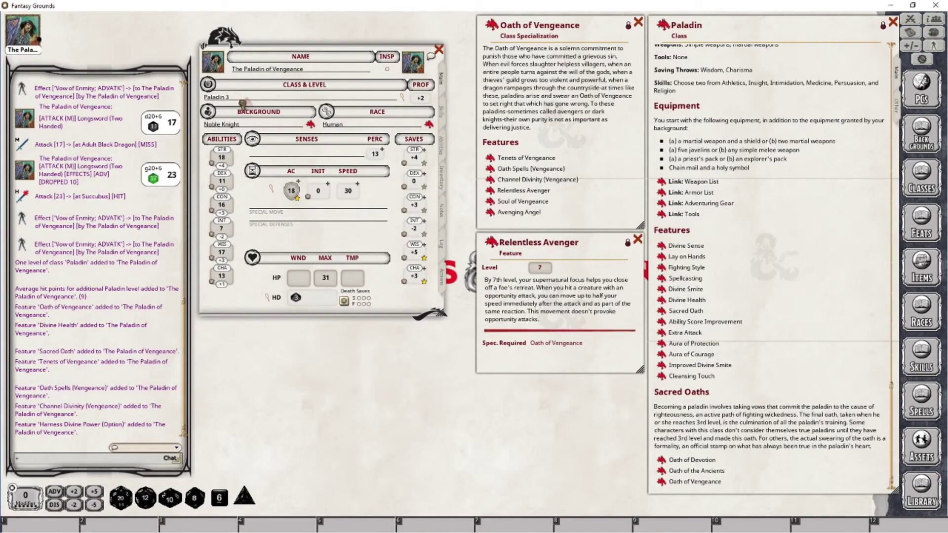
- Level the character up to Paladin 7 by adding further levels of the Paladin class
{"action": "left_click_drag", "start_coordinate": [241, 103], "coordinate": [242, 104]}
{"action": "left_click_drag", "start_coordinate": [662, 25], "coordinate": [276, 97]}
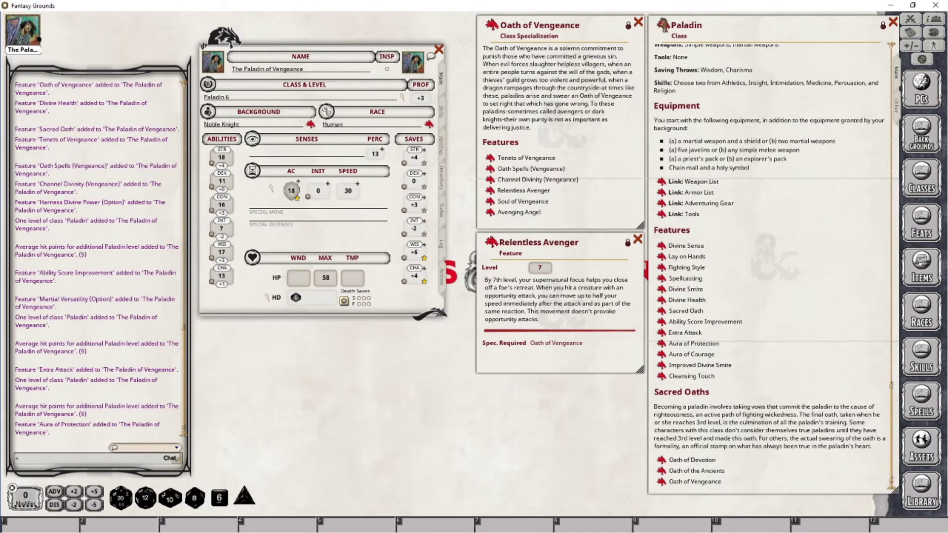
{"action": "left_click_drag", "start_coordinate": [661, 25], "coordinate": [259, 101]}
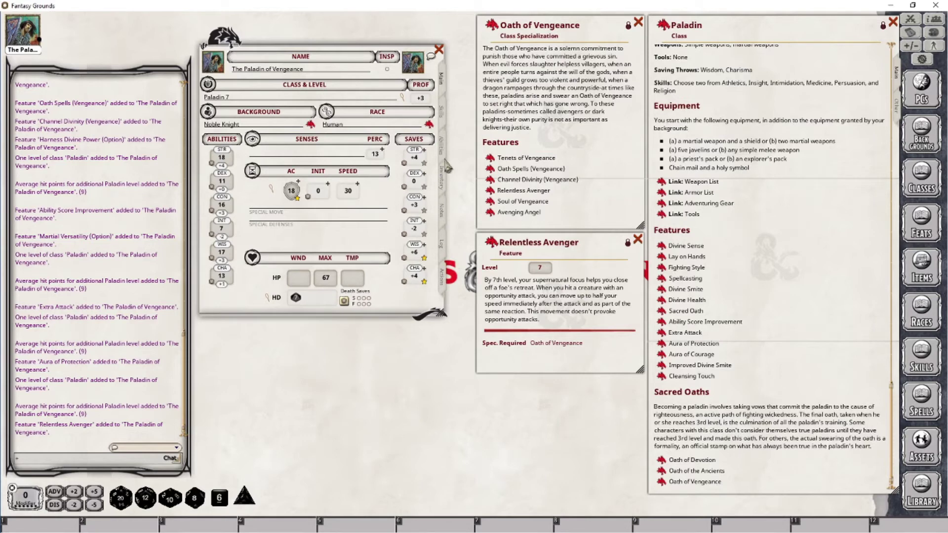
- Review the Relentless Avenger entry in the paladin's own features list
{"action": "left_click", "coordinate": [638, 239]}
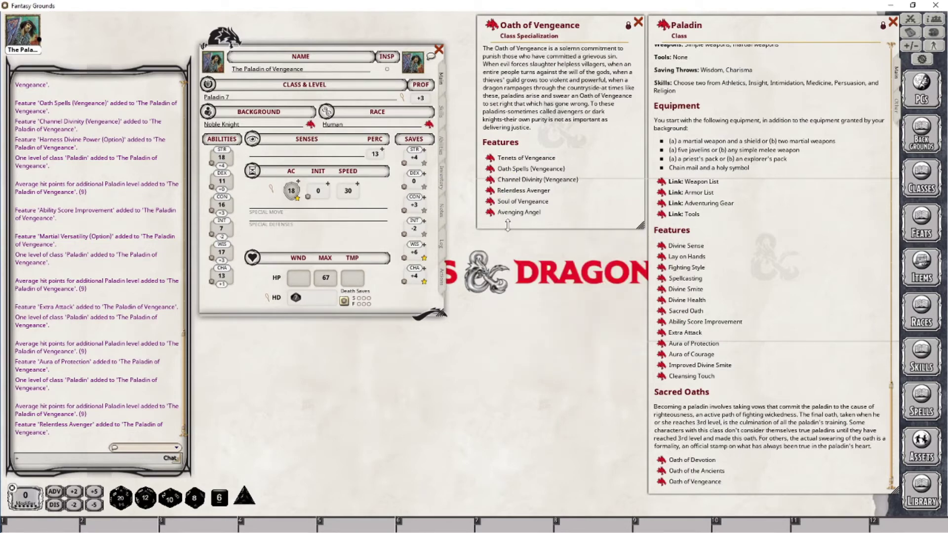
{"action": "left_click", "coordinate": [442, 148]}
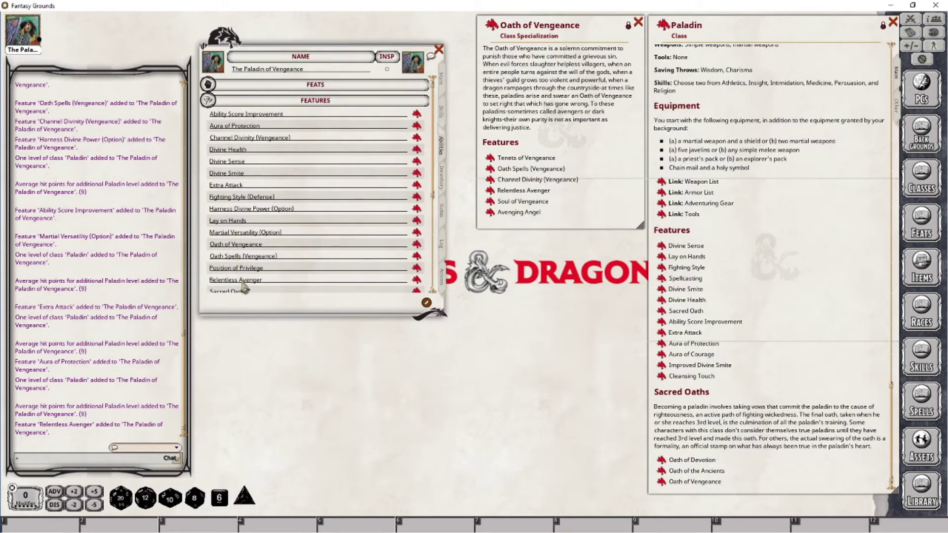
{"action": "left_click", "coordinate": [416, 280]}
{"action": "left_click_drag", "start_coordinate": [451, 202], "coordinate": [559, 263]}
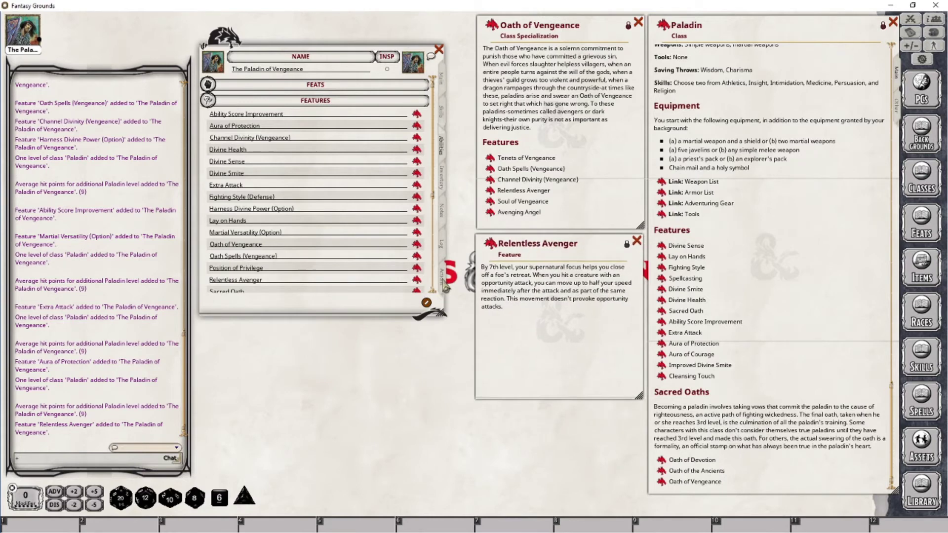
- Add Relentless Avenger to the paladin's powers in the Oath of Vengeance group and post it to the chat
{"action": "left_click", "coordinate": [442, 279]}
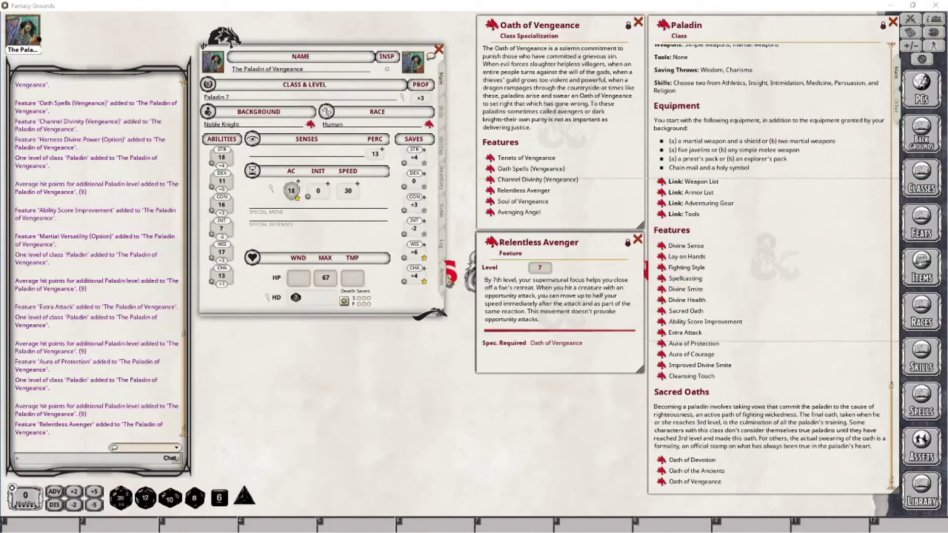
{"action": "left_click", "coordinate": [441, 275]}
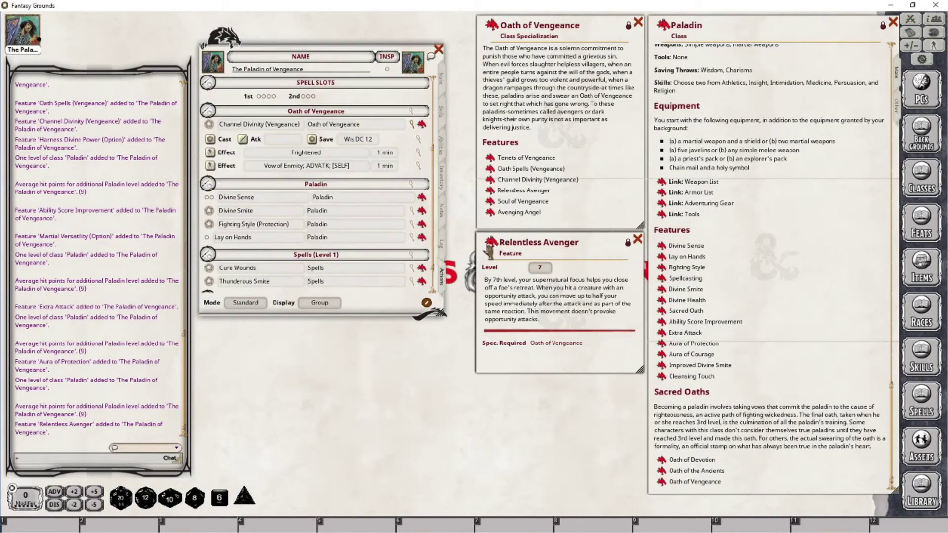
{"action": "left_click", "coordinate": [411, 124]}
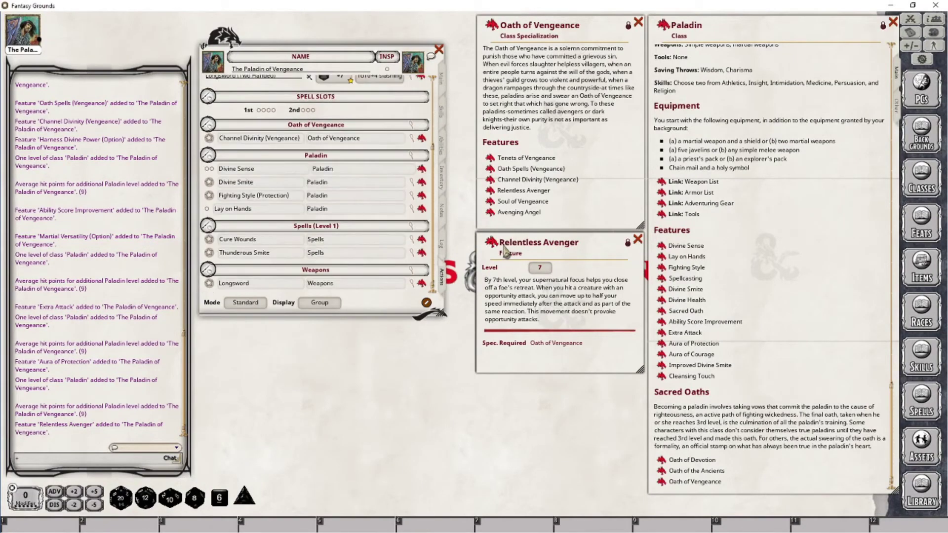
{"action": "left_click_drag", "start_coordinate": [341, 143], "coordinate": [341, 144]}
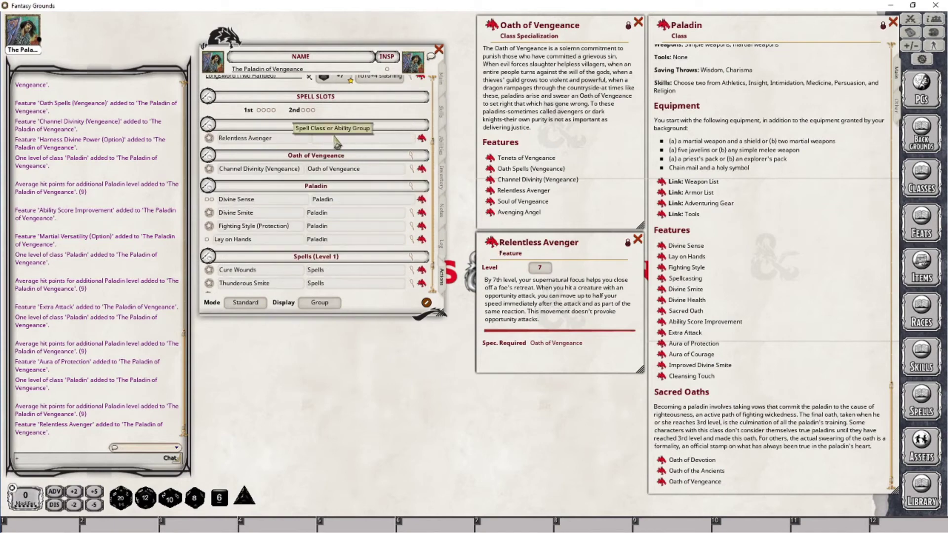
{"action": "type", "text": "O"}
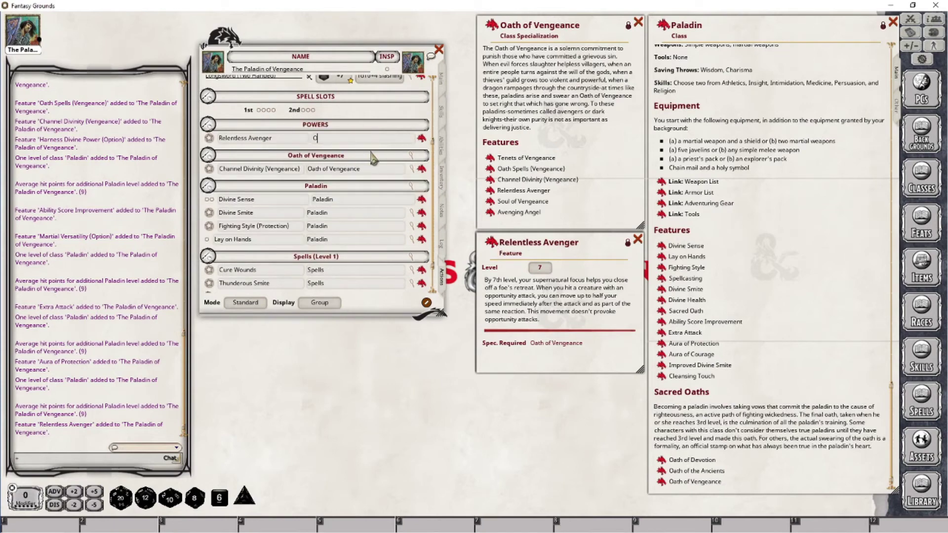
{"action": "type", "text": "ath of Vengeance"}
{"action": "key", "text": "Tab"}
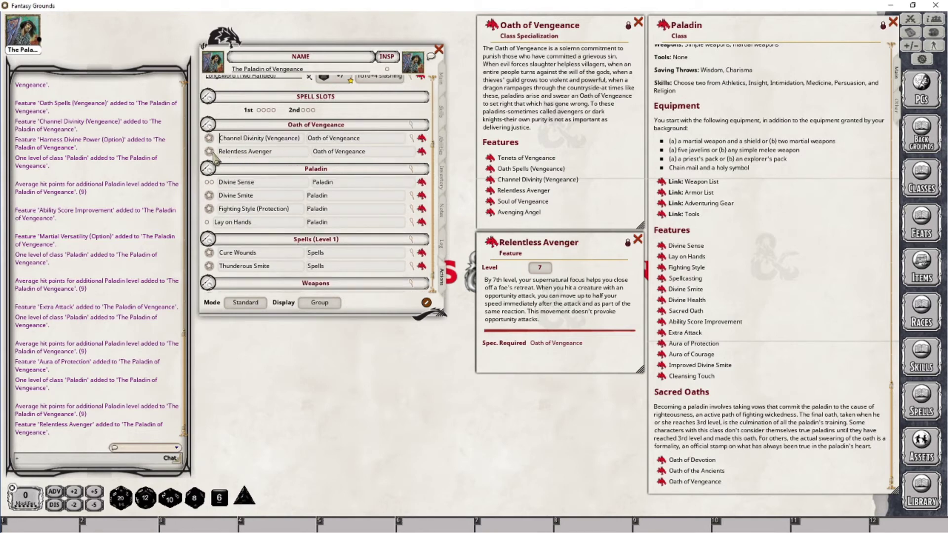
{"action": "left_click", "coordinate": [209, 152]}
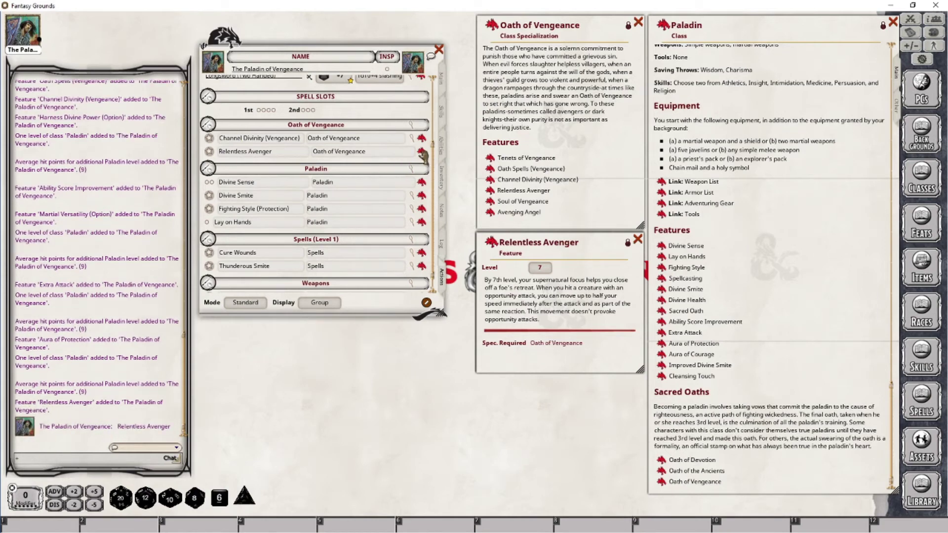
{"action": "left_click_drag", "start_coordinate": [422, 156], "coordinate": [140, 304]}
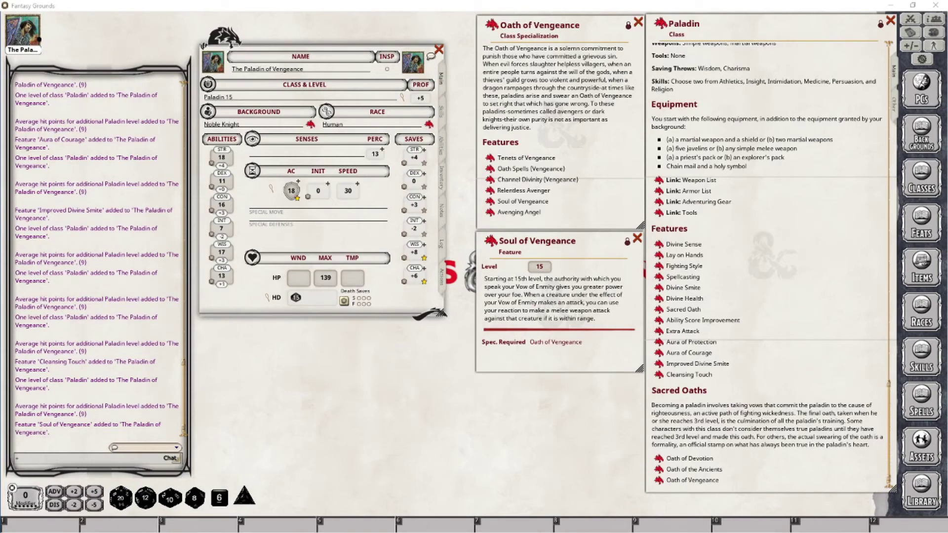
- Check the paladin's Vow of Enmity effect and the Succubus entry in the combat tracker alongside the character's powers
{"action": "left_click", "coordinate": [441, 276]}
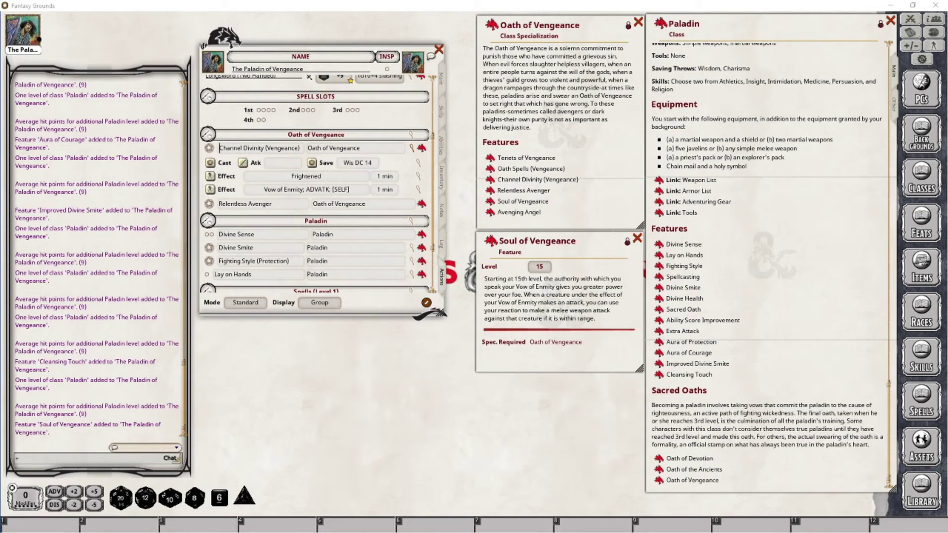
{"action": "left_click", "coordinate": [911, 20]}
{"action": "left_click_drag", "start_coordinate": [574, 186], "coordinate": [661, 190]}
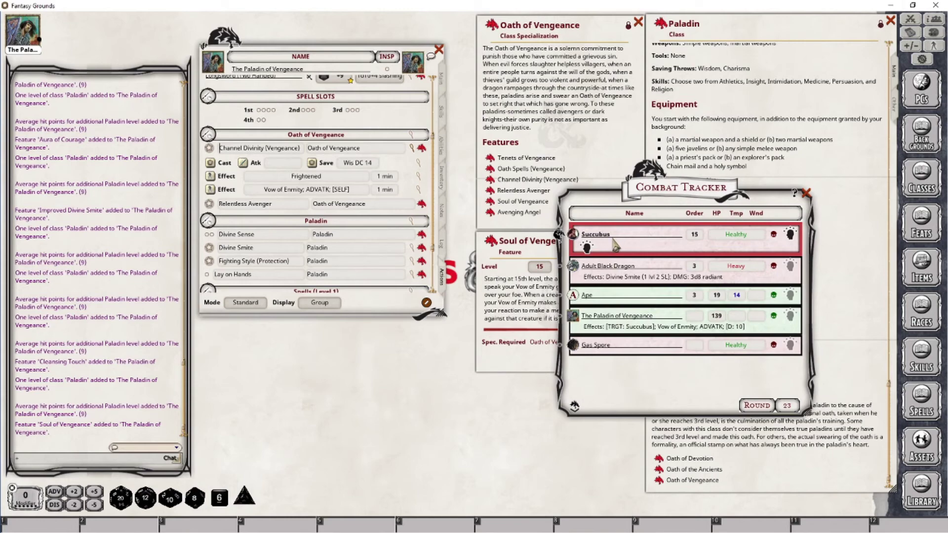
{"action": "left_click_drag", "start_coordinate": [676, 194], "coordinate": [749, 227]}
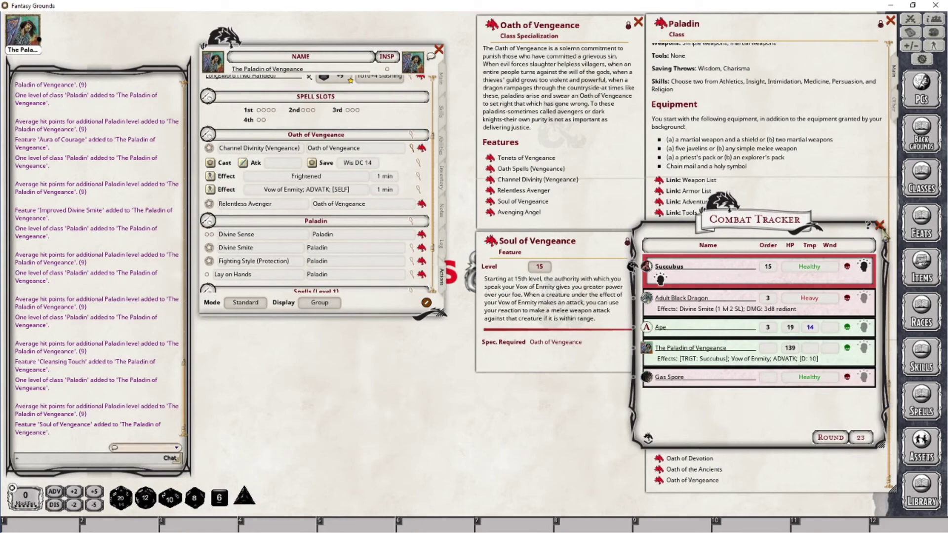
{"action": "left_click", "coordinate": [880, 227]}
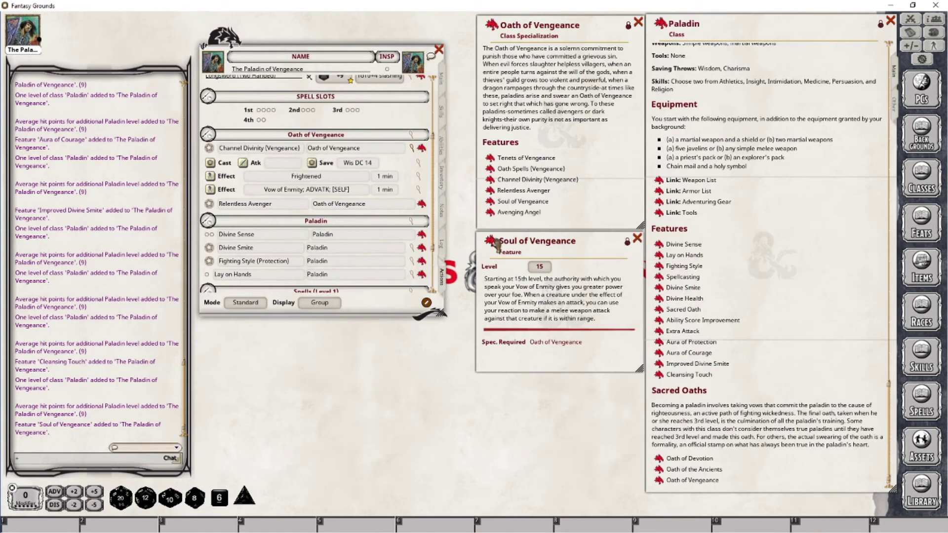
- Add Soul of Vengeance to the powers in the Oath of Vengeance group and roll its melee attack
{"action": "left_click_drag", "start_coordinate": [495, 243], "coordinate": [378, 185]}
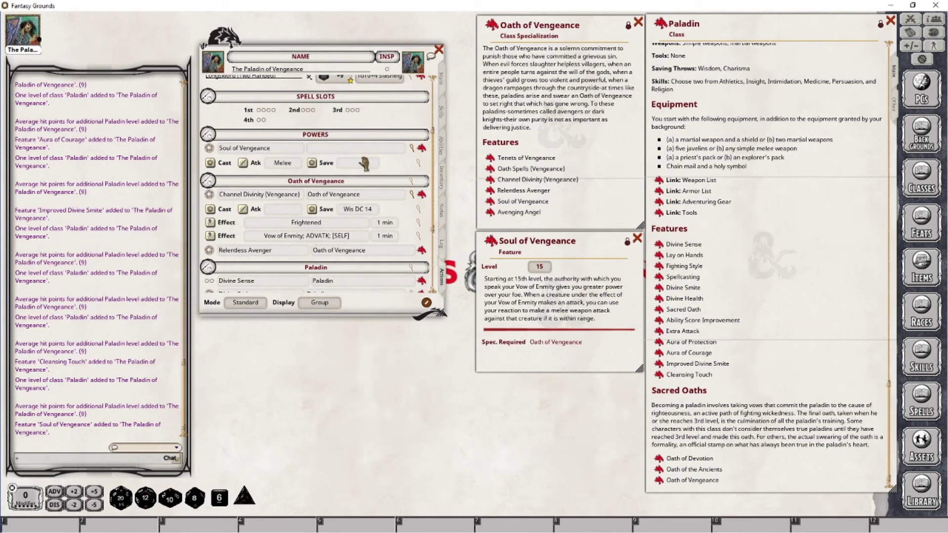
{"action": "type", "text": "Oath of Vengeance"}
{"action": "key", "text": "Return"}
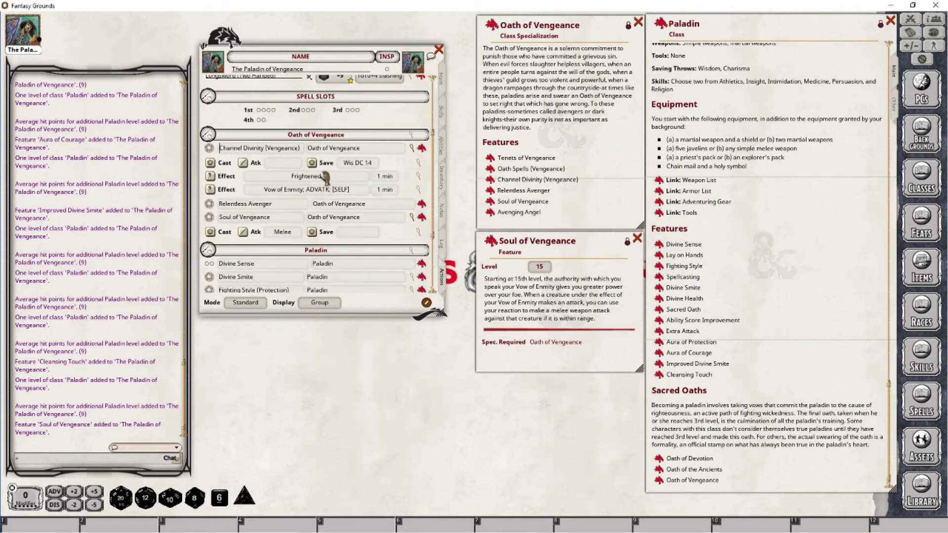
{"action": "left_click", "coordinate": [251, 236]}
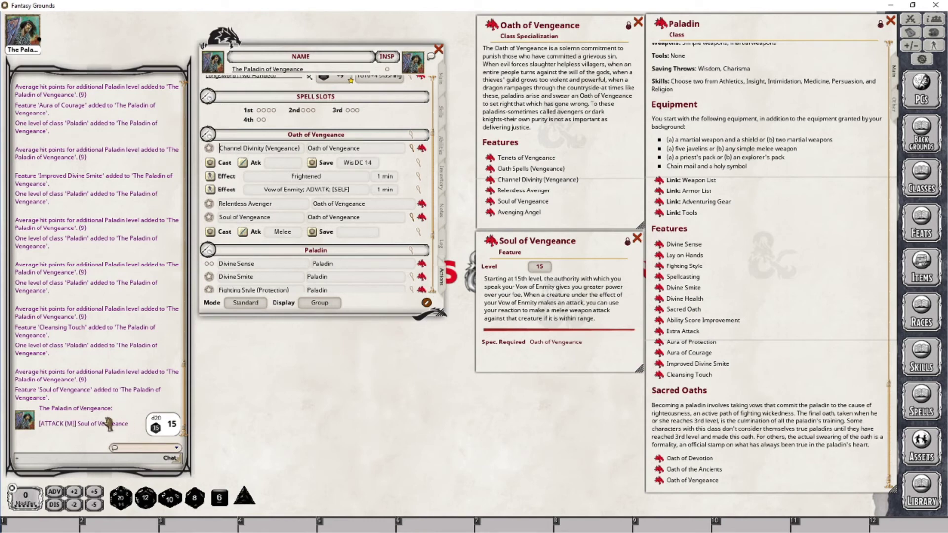
- Add Avenging Angel to the paladin's powers and assign it to the Oath of Vengeance group
{"action": "left_click", "coordinate": [637, 239]}
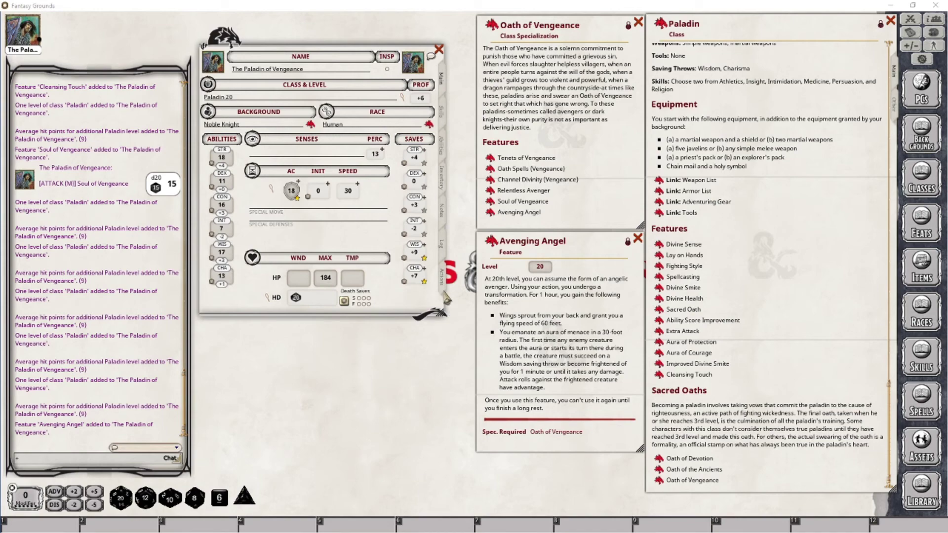
{"action": "left_click", "coordinate": [440, 278]}
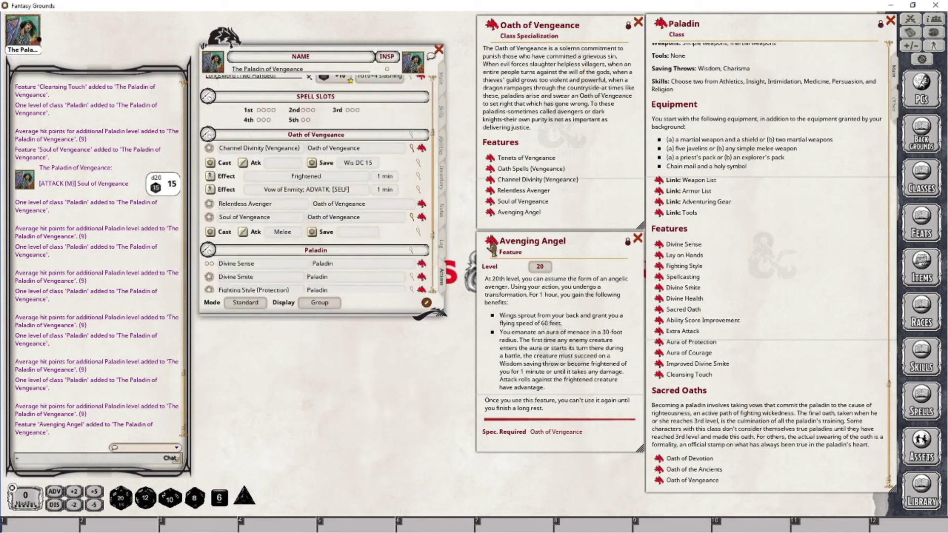
{"action": "left_click_drag", "start_coordinate": [490, 241], "coordinate": [345, 193]}
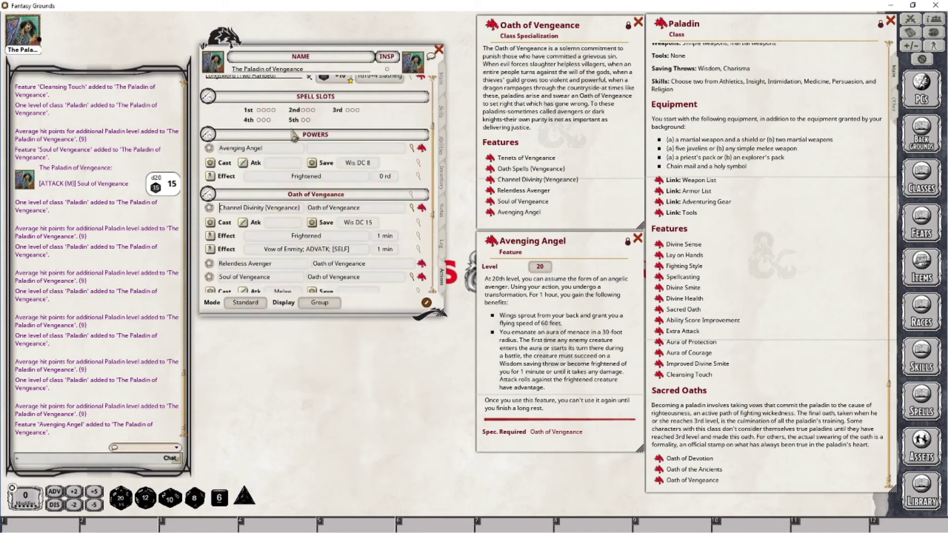
{"action": "left_click", "coordinate": [322, 149]}
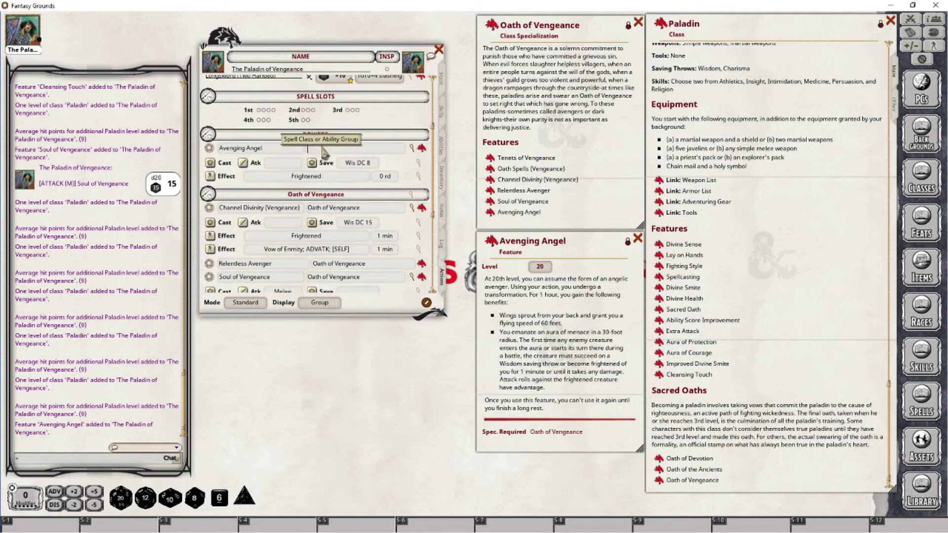
{"action": "type", "text": "Oath"}
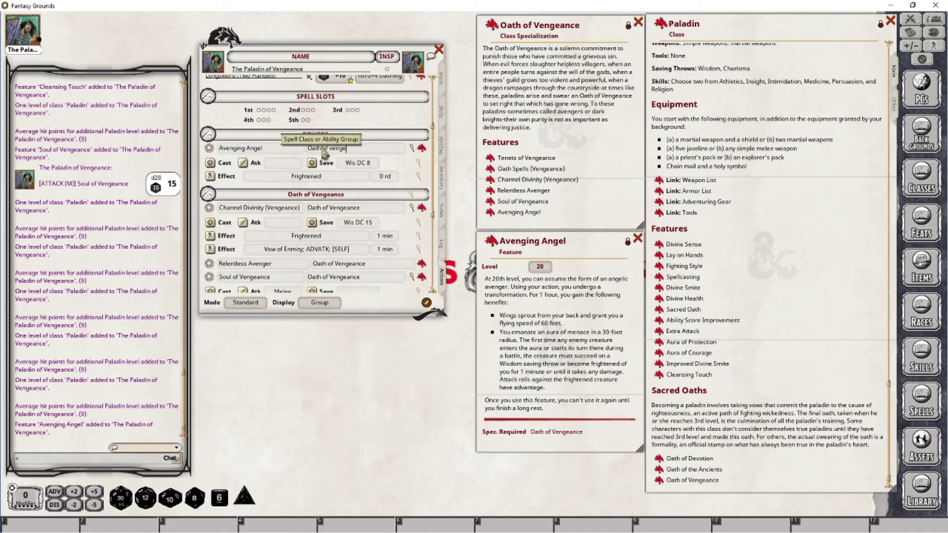
{"action": "type", "text": " of Vengeance"}
{"action": "key", "text": "Tab"}
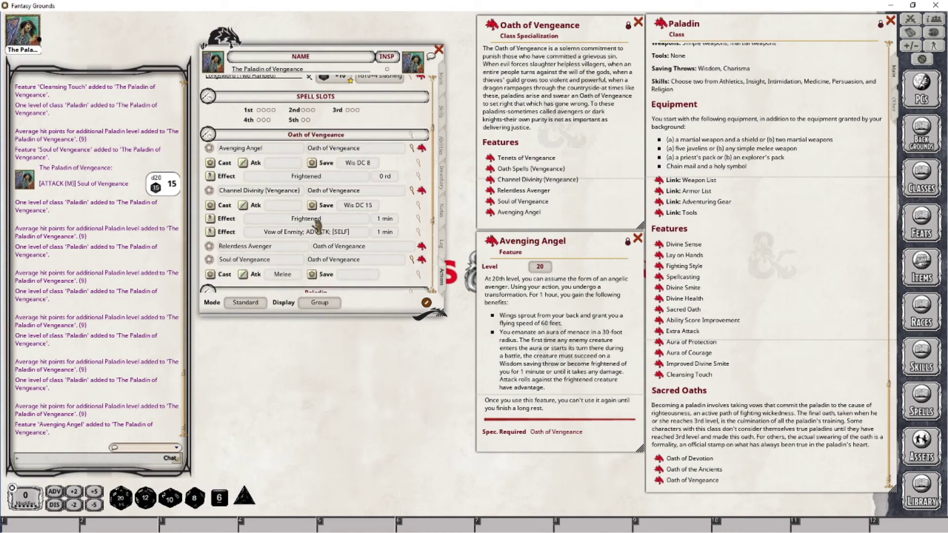
- Collapse the details of Channel Divinity and Soul of Vengeance, and review Avenging Angel's attack and save settings
{"action": "left_click", "coordinate": [411, 191]}
{"action": "left_click", "coordinate": [412, 217]}
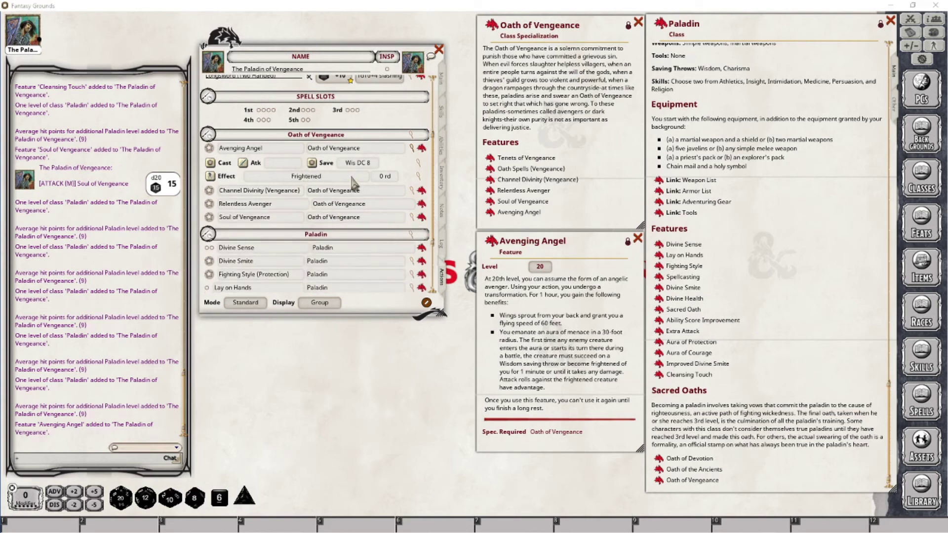
{"action": "left_click", "coordinate": [419, 164]}
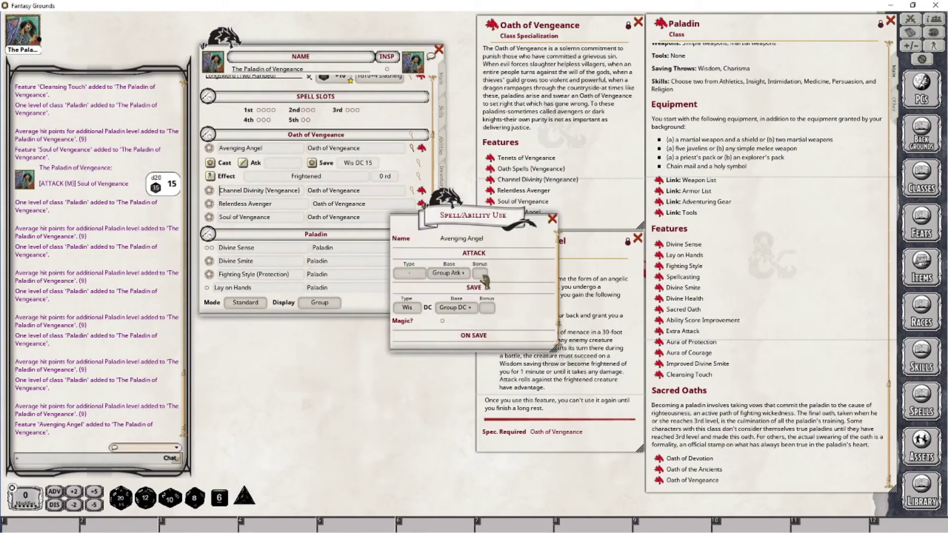
{"action": "left_click", "coordinate": [552, 219]}
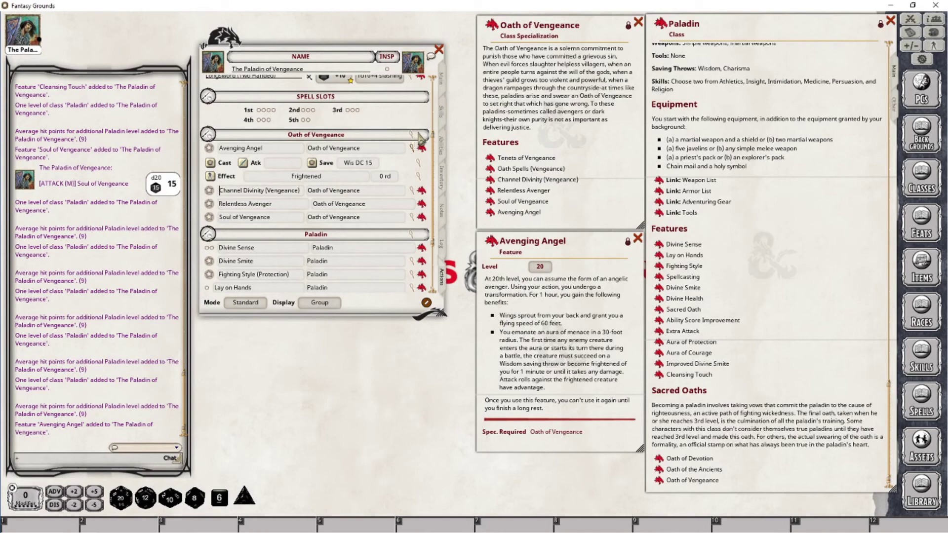
- Check the paladin's ability scores and the Oath of Vengeance group that govern Avenging Angel's save DC
{"action": "left_click", "coordinate": [419, 136]}
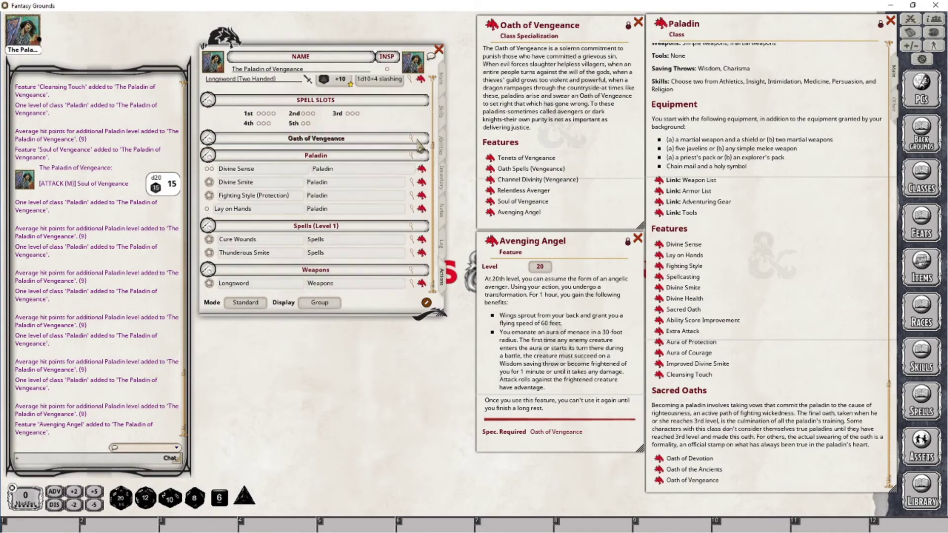
{"action": "left_click", "coordinate": [420, 138]}
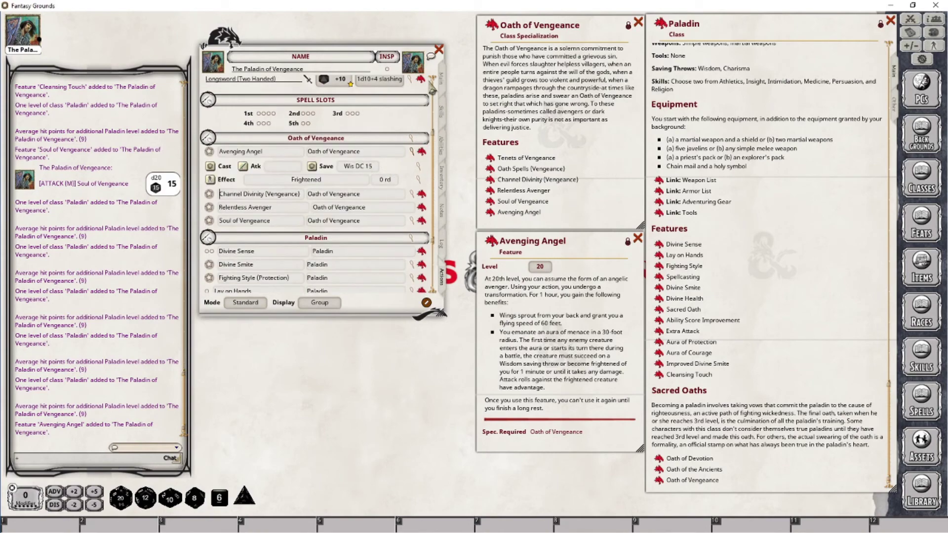
{"action": "left_click", "coordinate": [441, 79]}
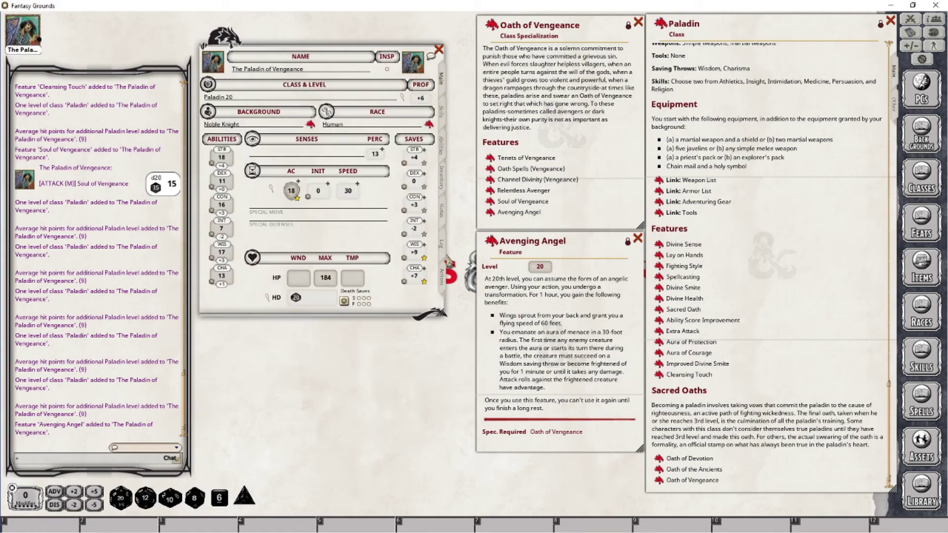
{"action": "left_click", "coordinate": [447, 279]}
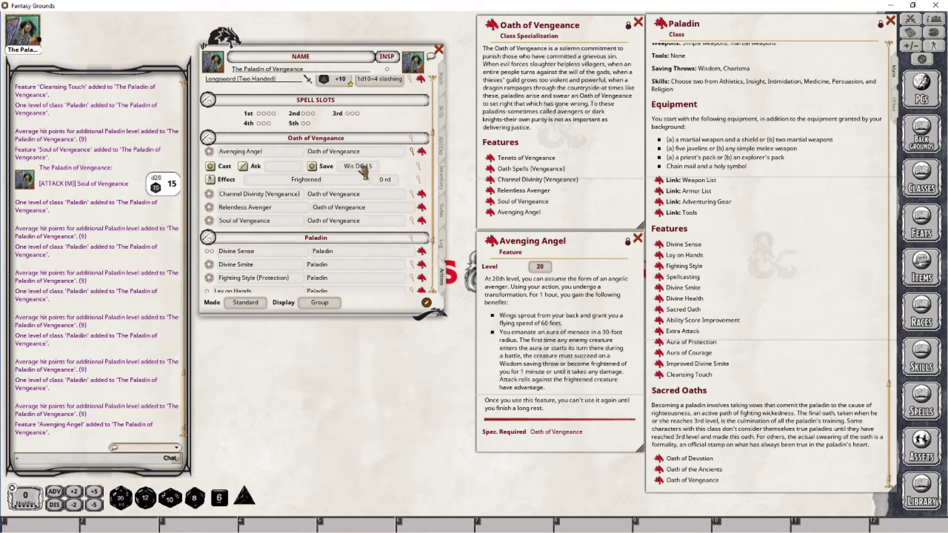
{"action": "left_click", "coordinate": [410, 138]}
{"action": "left_click", "coordinate": [479, 324]}
- Add a second effect to Avenging Angel with the description "Avenging Angel; GRANTDISATK"
{"action": "right_click", "coordinate": [372, 168]}
{"action": "left_click", "coordinate": [406, 167]}
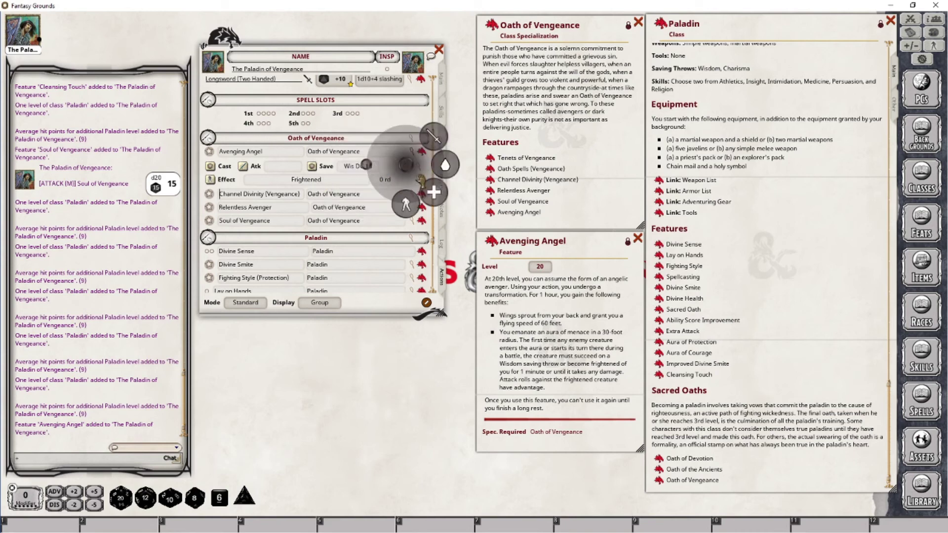
{"action": "left_click", "coordinate": [406, 203]}
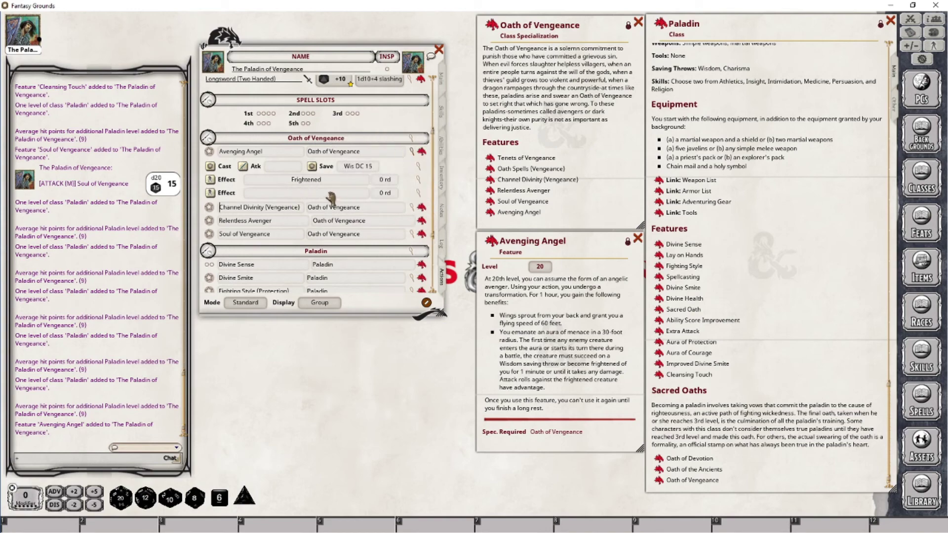
{"action": "left_click", "coordinate": [420, 196]}
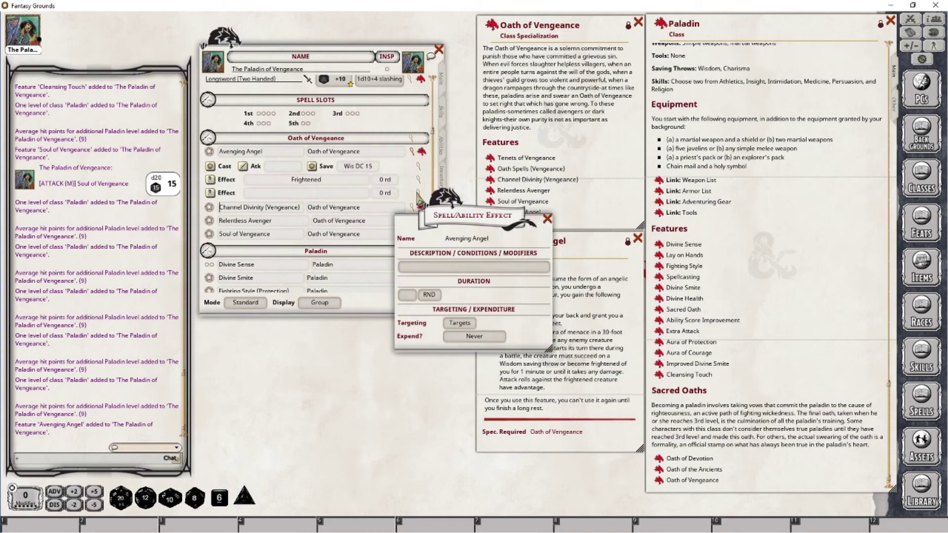
{"action": "left_click_drag", "start_coordinate": [454, 220], "coordinate": [350, 346]}
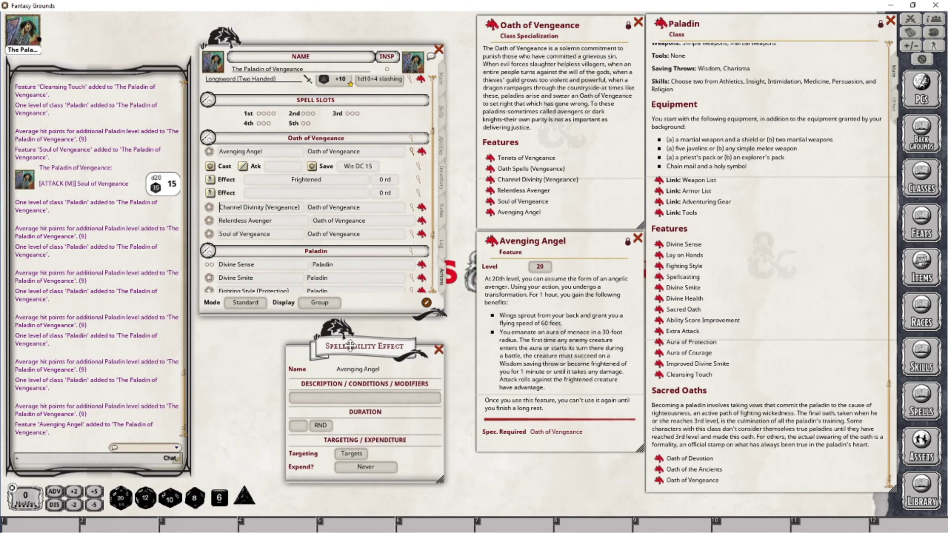
{"action": "left_click", "coordinate": [335, 399]}
{"action": "type", "text": "A"}
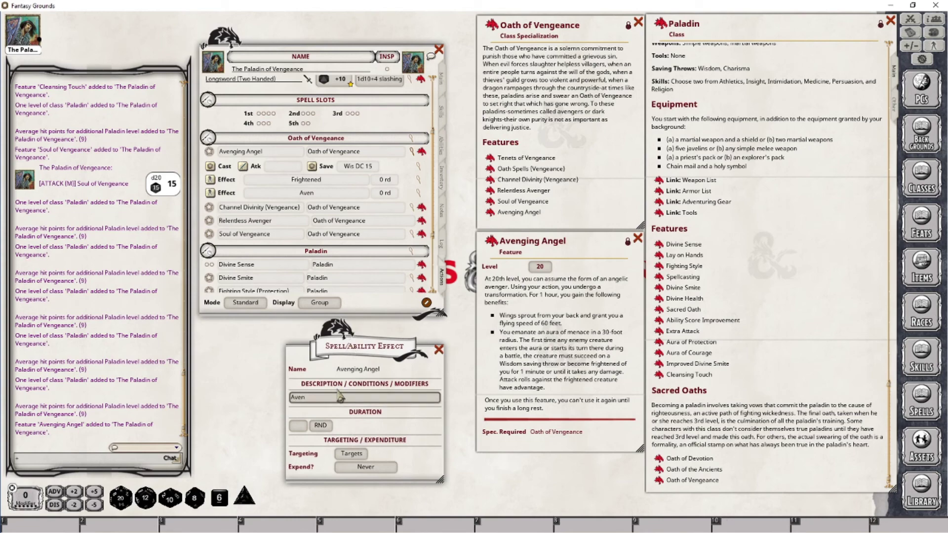
{"action": "type", "text": "venging"}
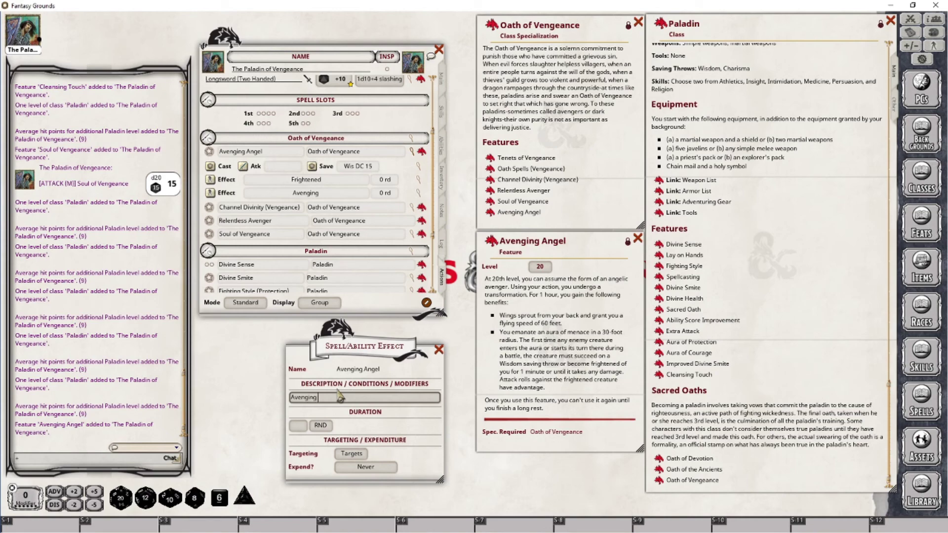
{"action": "type", "text": " Angel;"}
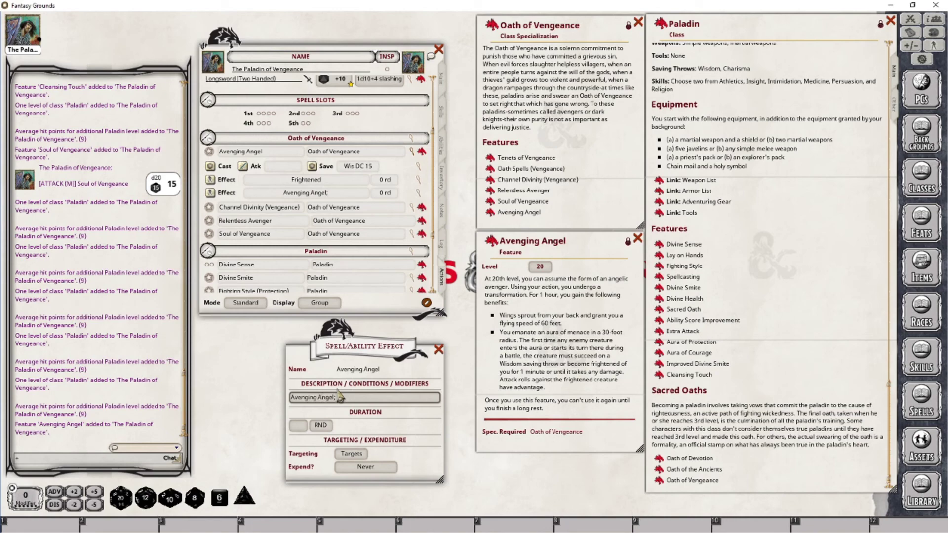
{"action": "type", "text": " GRAN"}
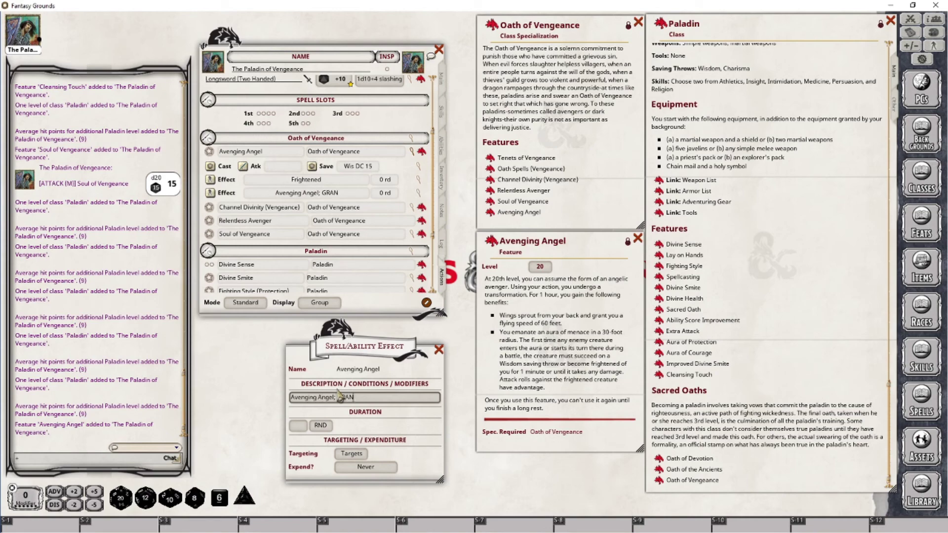
{"action": "type", "text": "TDISAT"}
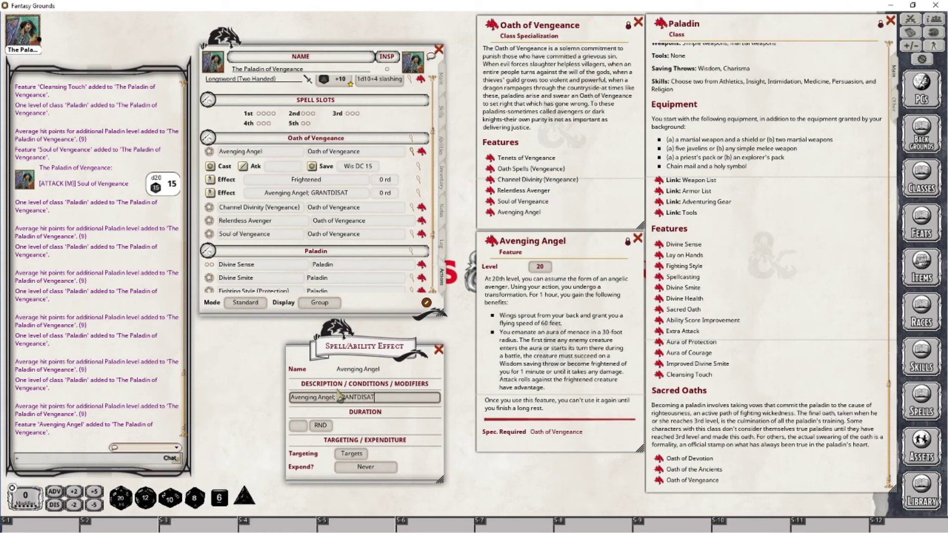
{"action": "type", "text": "K"}
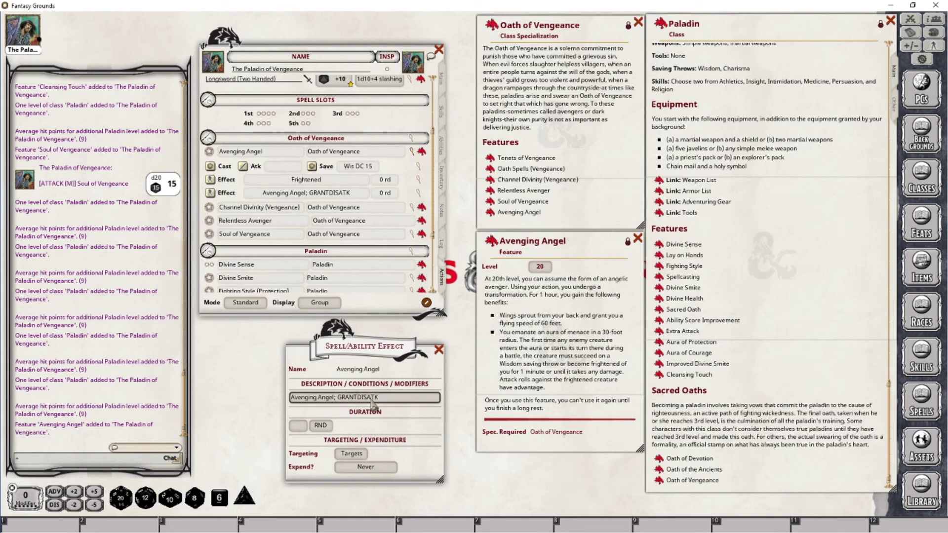
- Set the duration of the new Avenging Angel effect to 1 minute and close its settings
{"action": "left_click", "coordinate": [300, 426]}
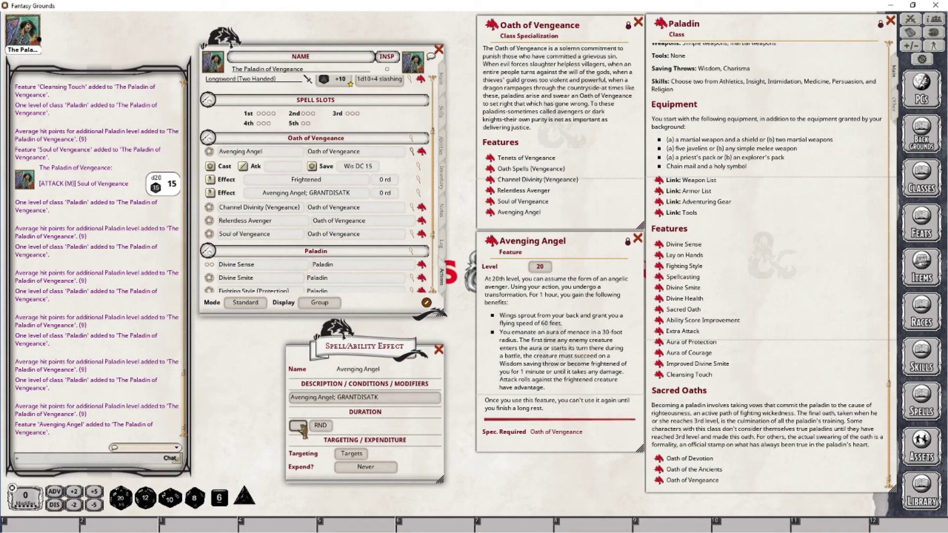
{"action": "type", "text": "1"}
{"action": "left_click", "coordinate": [321, 426]}
{"action": "left_click_drag", "start_coordinate": [376, 337], "coordinate": [385, 330]}
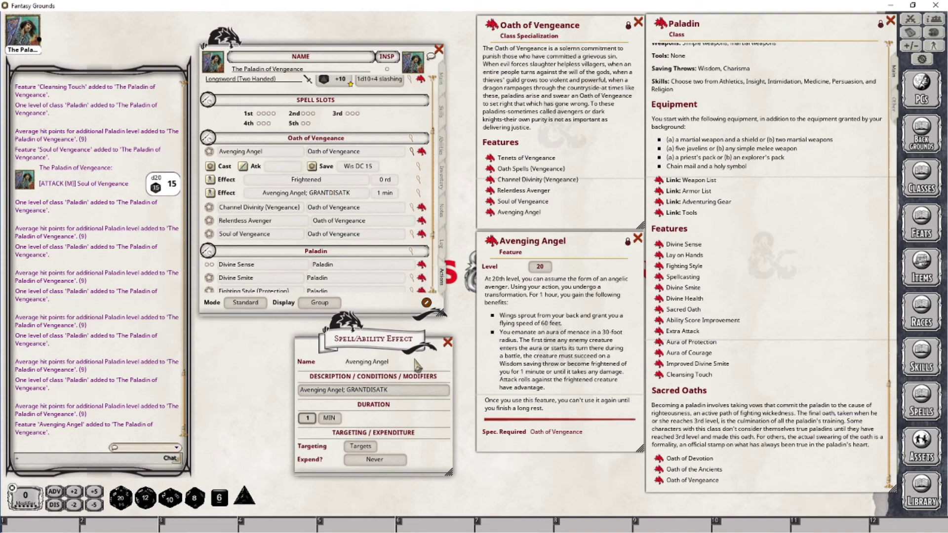
{"action": "left_click", "coordinate": [448, 341]}
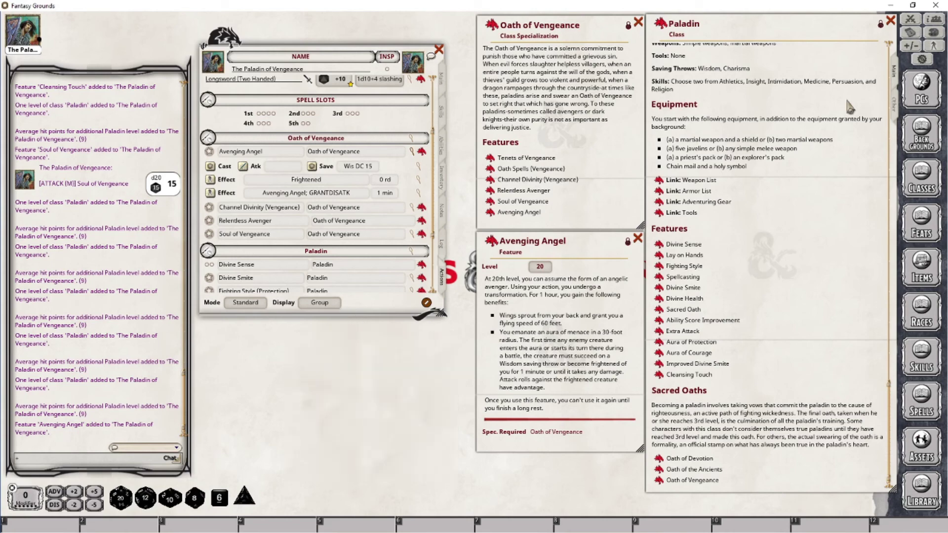
- Use Avenging Angel's save against the Succubus in the combat tracker and apply both of the power's effects to it
{"action": "left_click", "coordinate": [910, 19]}
{"action": "left_click_drag", "start_coordinate": [707, 228], "coordinate": [585, 248]}
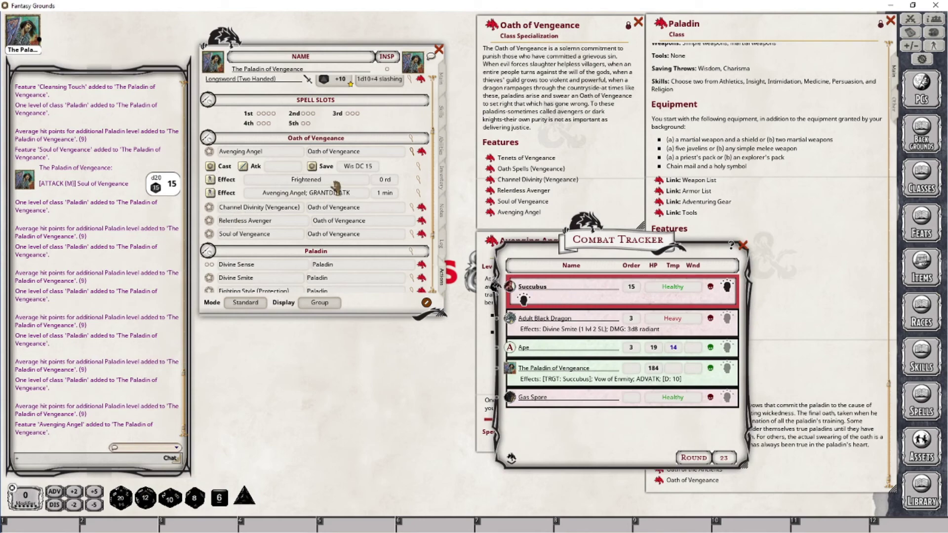
{"action": "left_click", "coordinate": [318, 168]}
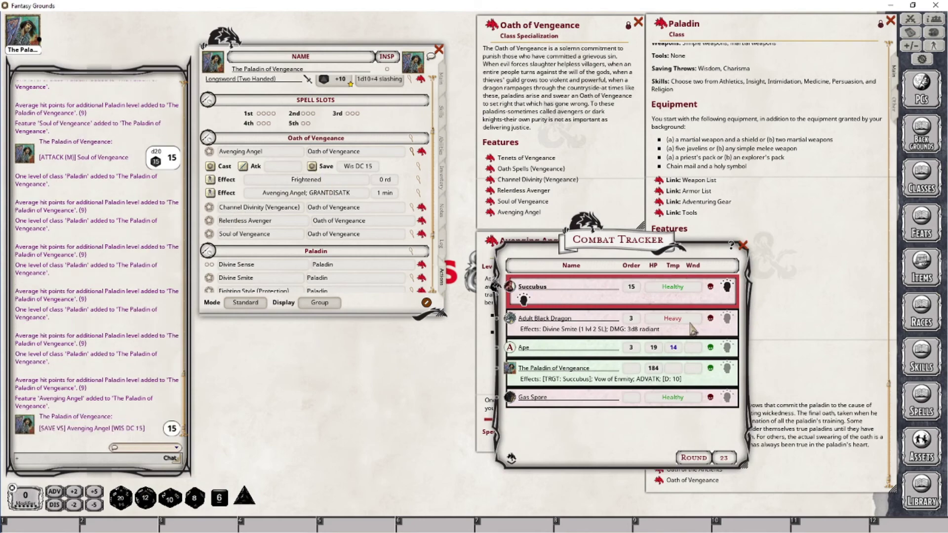
{"action": "left_click_drag", "start_coordinate": [516, 377], "coordinate": [512, 289]}
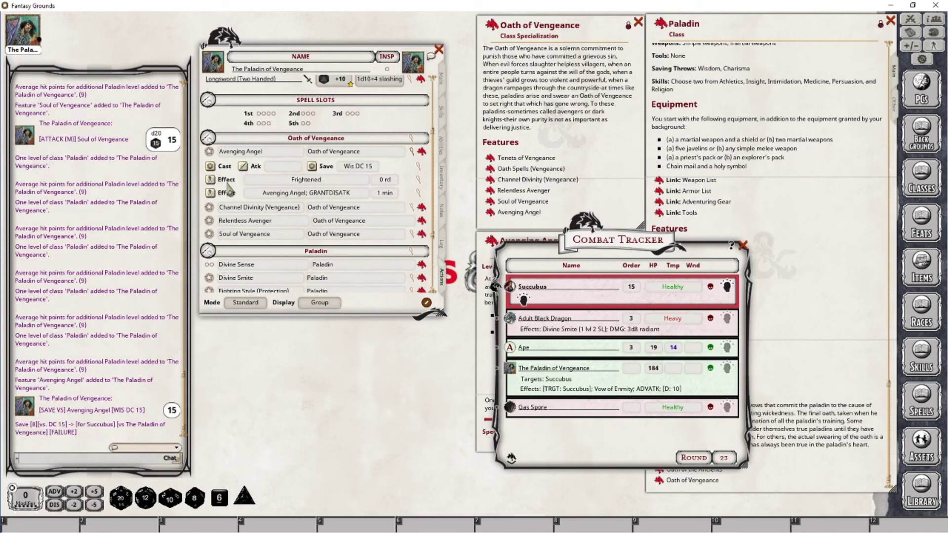
{"action": "left_click", "coordinate": [211, 179]}
{"action": "left_click", "coordinate": [210, 193]}
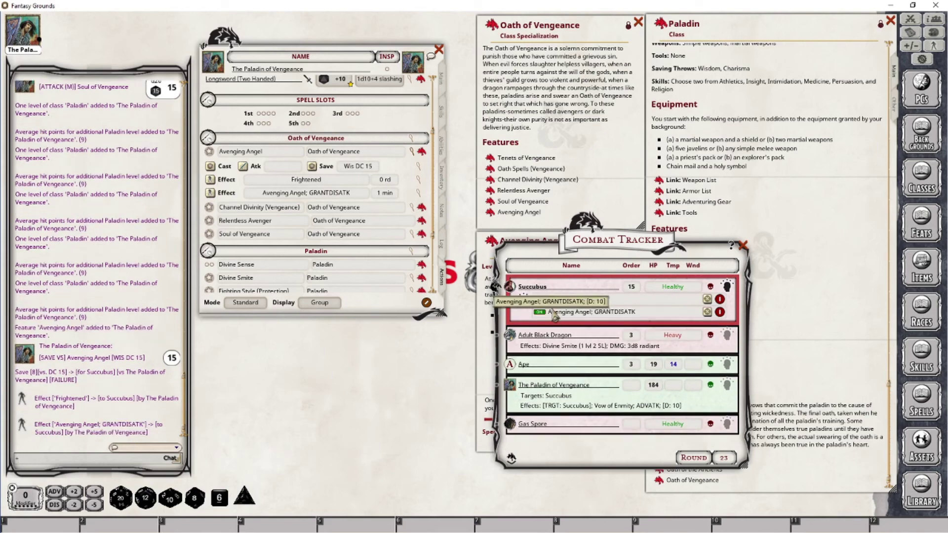
- Set the duration of Avenging Angel's Frightened effect to 1 minute
{"action": "left_click", "coordinate": [418, 180]}
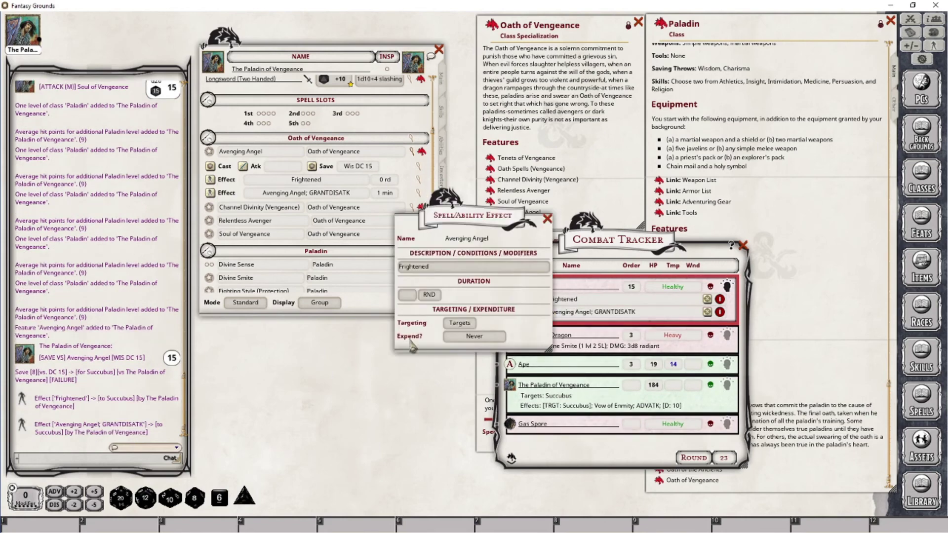
{"action": "scroll", "coordinate": [407, 295], "scroll_direction": "up", "scroll_amount": 1}
{"action": "left_click", "coordinate": [429, 295]}
{"action": "left_click", "coordinate": [547, 219]}
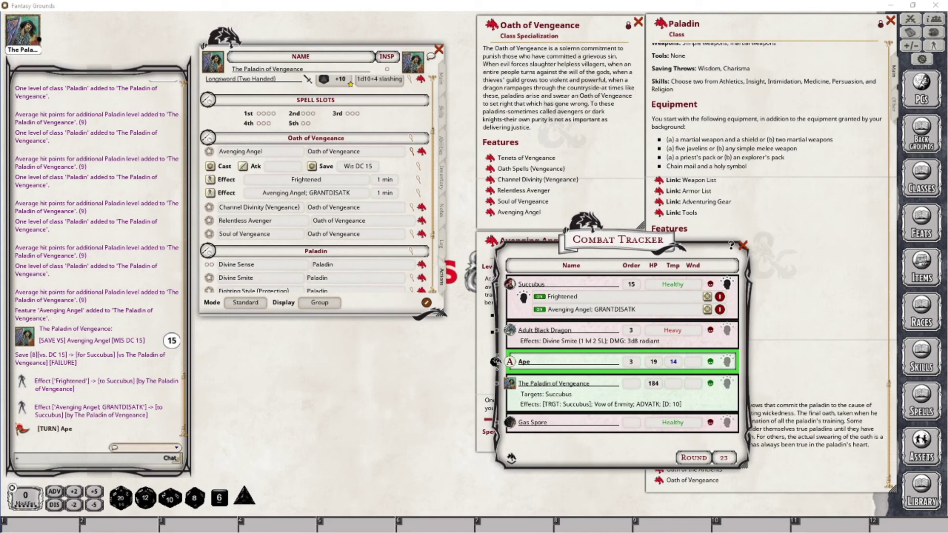
- Make the Succubus the Ape's target for a test attack and remove the "Avenging Angel; GRANTDISATK" effect from the Succubus
{"action": "left_click", "coordinate": [510, 285], "text": "ctrl"}
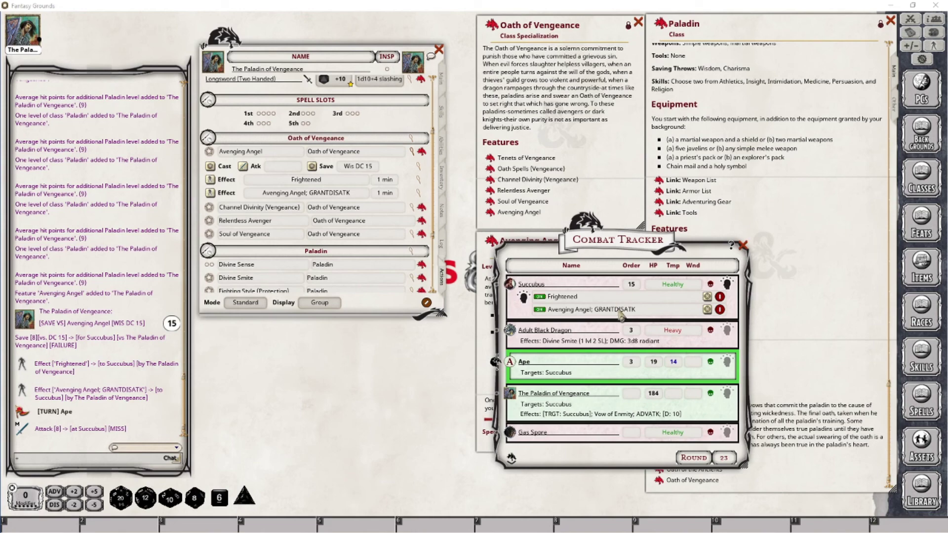
{"action": "double_click", "coordinate": [720, 310]}
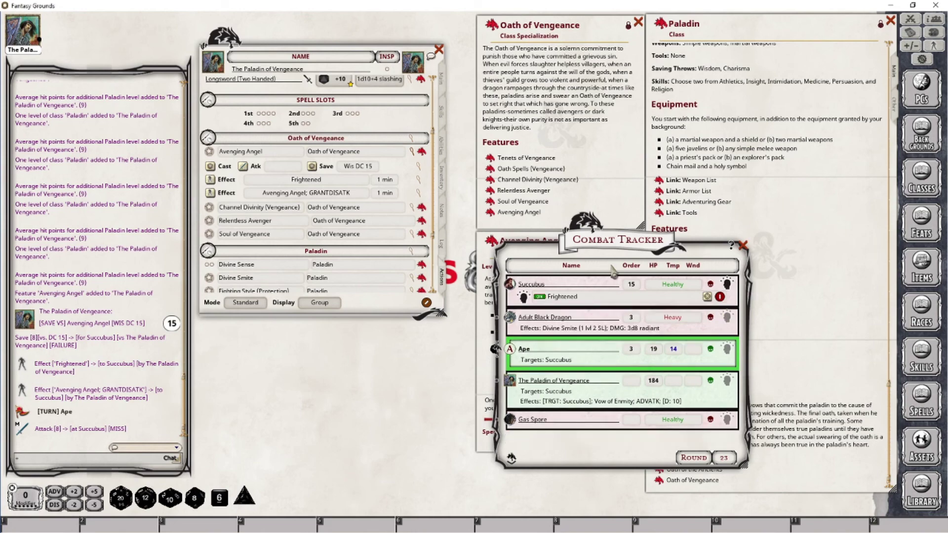
- Change the second Avenging Angel effect to "Avenging Angel; GRANTADVATK" and close its settings
{"action": "left_click", "coordinate": [419, 193]}
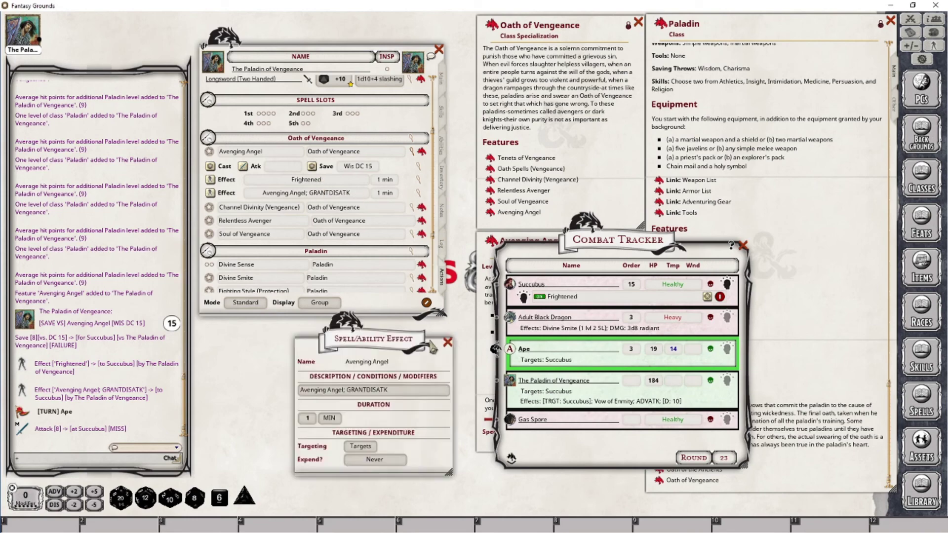
{"action": "left_click", "coordinate": [367, 390]}
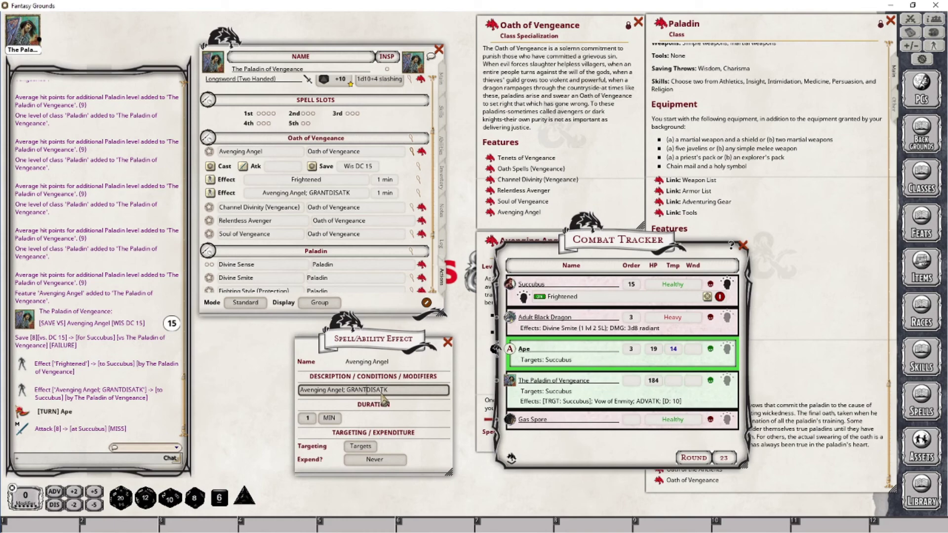
{"action": "key", "text": "Delete"}
{"action": "key", "text": "Delete"}
{"action": "key", "text": "Delete"}
{"action": "type", "text": "ADV"}
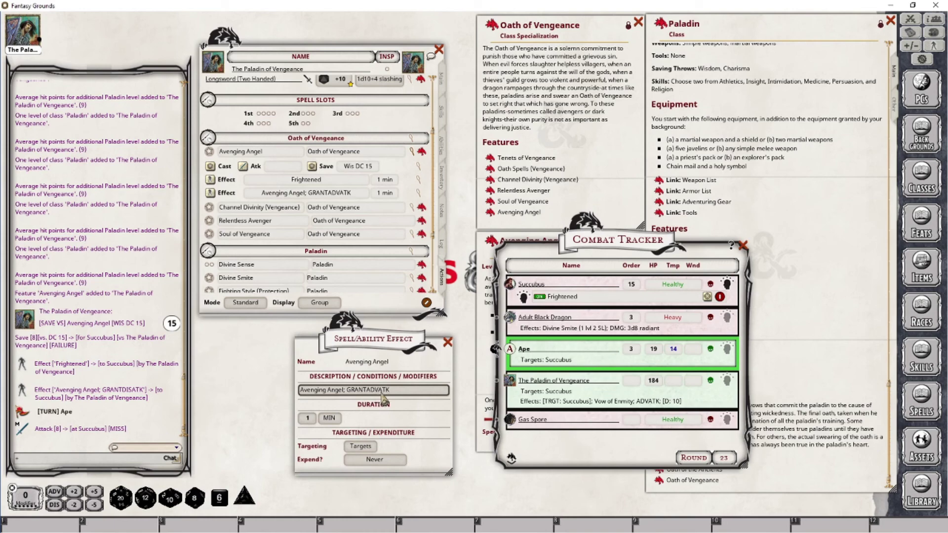
{"action": "left_click", "coordinate": [447, 343]}
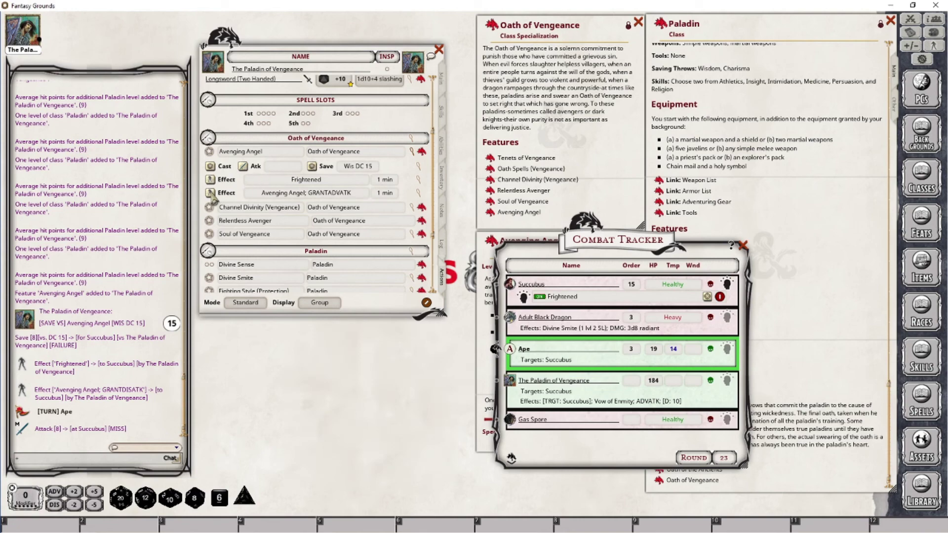
- Apply the "Avenging Angel; GRANTADVATK" effect to the Succubus and move the combat tracker clear of the feature description
{"action": "left_click_drag", "start_coordinate": [212, 193], "coordinate": [588, 311]}
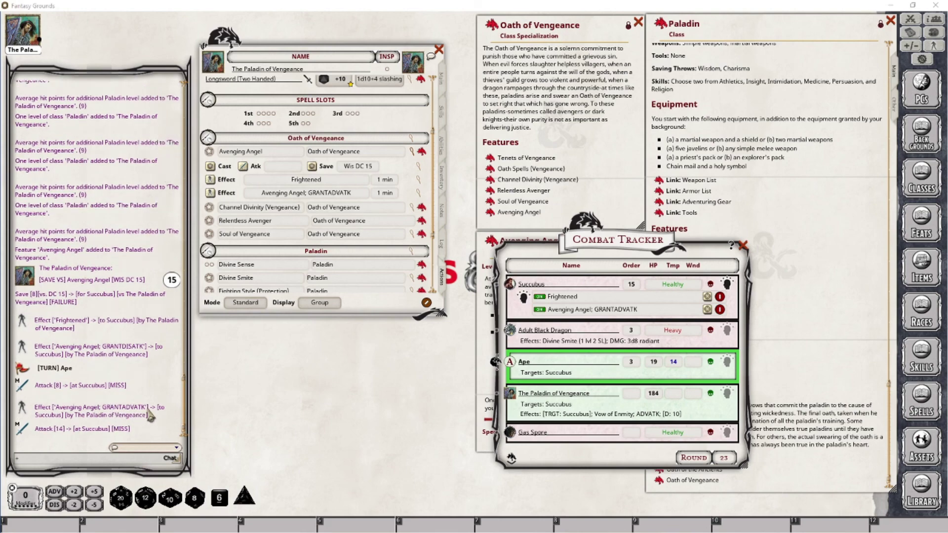
{"action": "left_click_drag", "start_coordinate": [636, 245], "coordinate": [774, 221]}
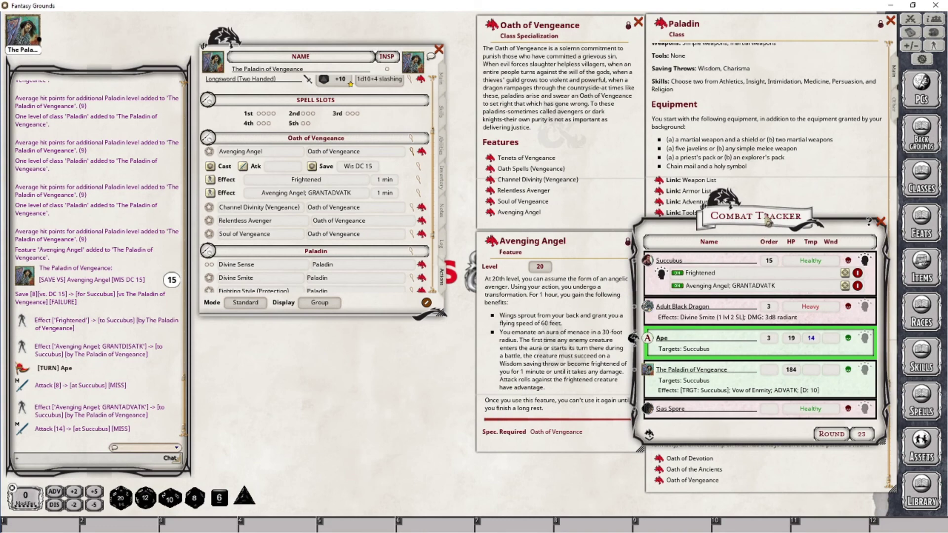
{"action": "left_click_drag", "start_coordinate": [766, 213], "coordinate": [747, 94]}
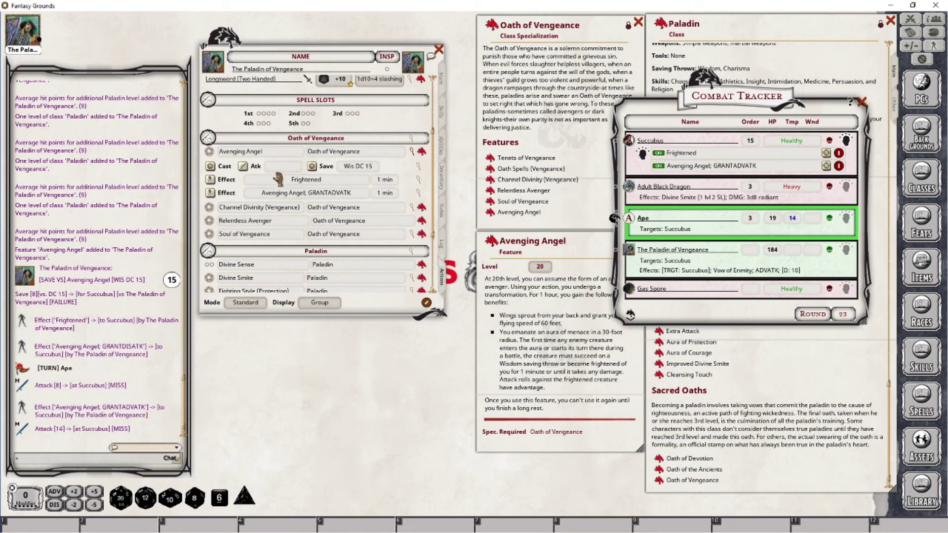
- Set Avenging Angel to 1 daily use in Preparation mode and switch the character sheet to Combat mode
{"action": "left_click", "coordinate": [230, 302]}
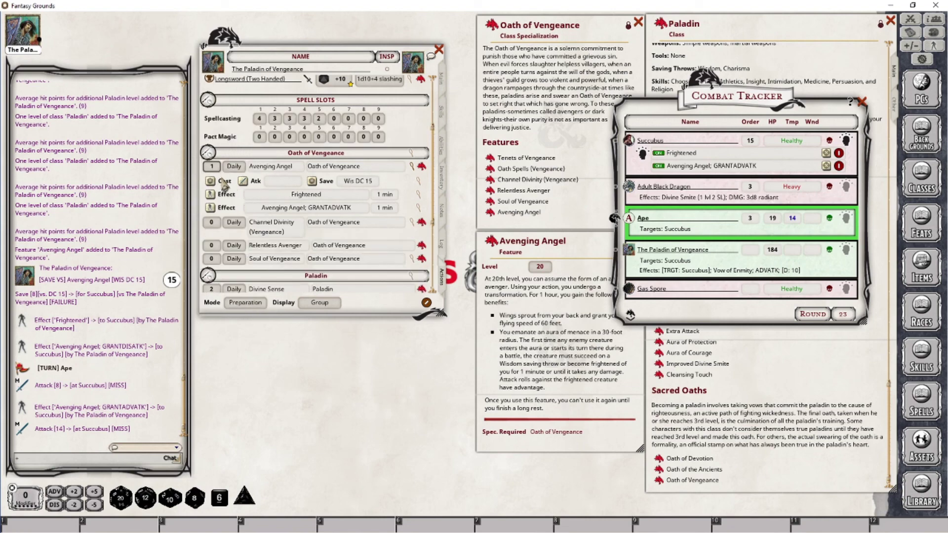
{"action": "left_click", "coordinate": [261, 303]}
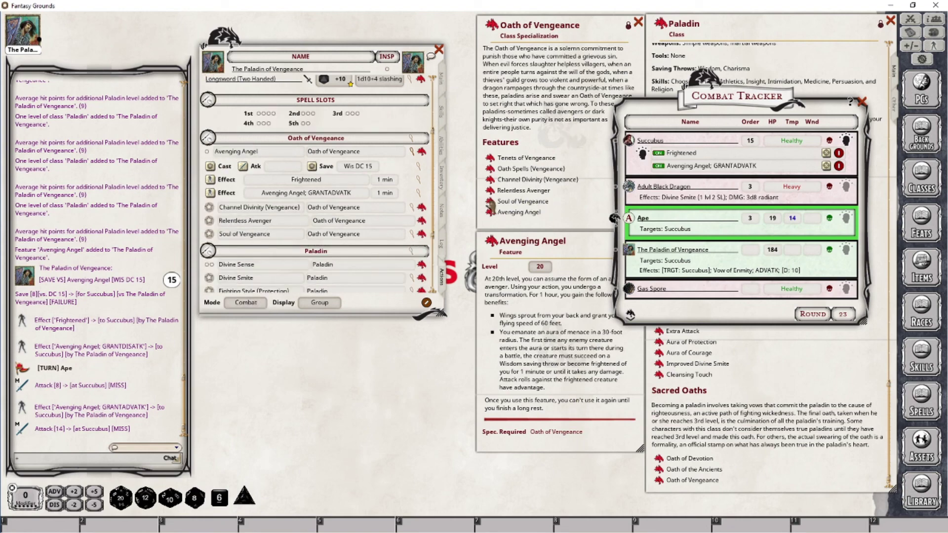
- Review the descriptions of Soul of Vengeance, Relentless Avenger and Channel Divinity (Vengeance) for any limits on their use
{"action": "left_click", "coordinate": [490, 202]}
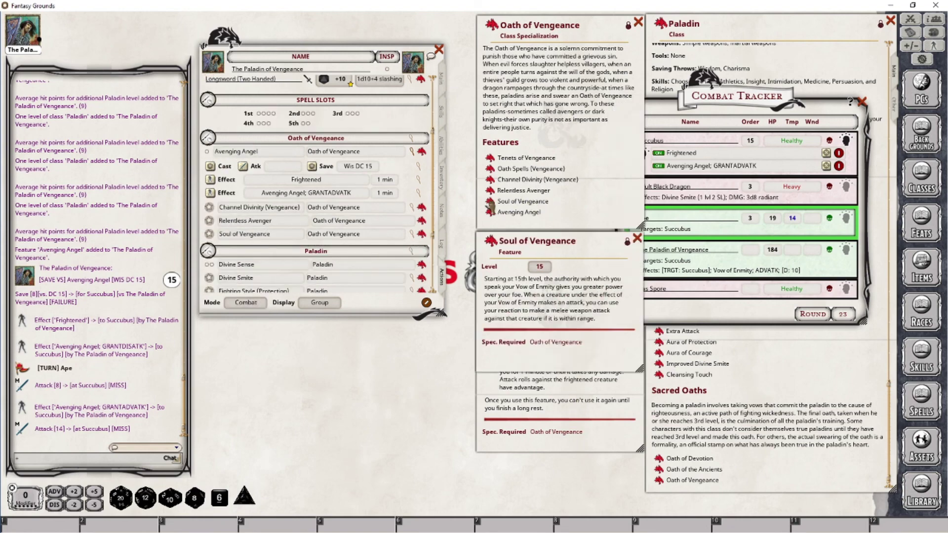
{"action": "left_click", "coordinate": [637, 238]}
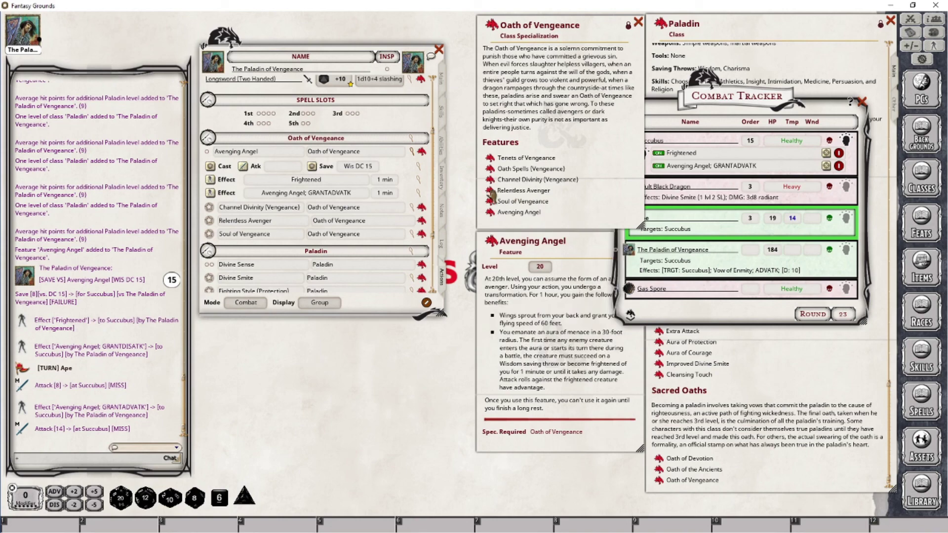
{"action": "left_click", "coordinate": [490, 191]}
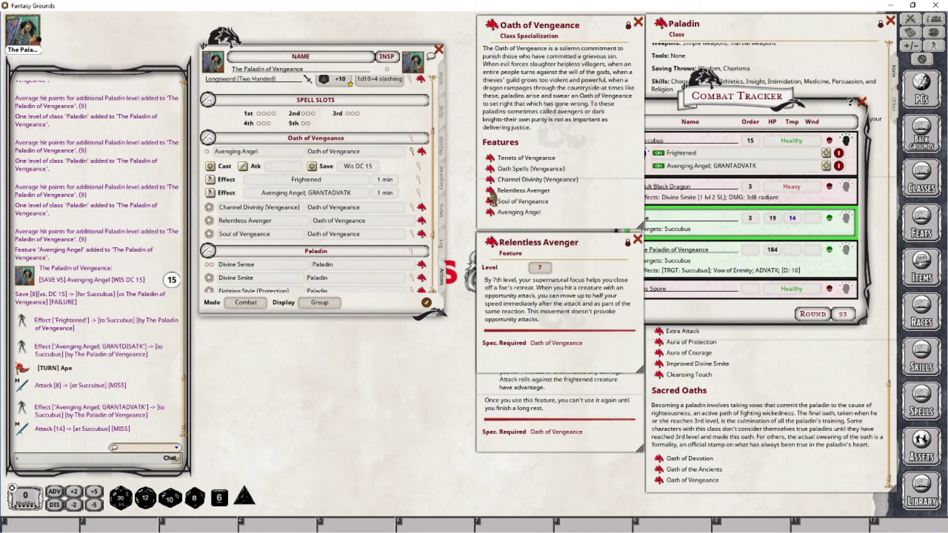
{"action": "left_click", "coordinate": [637, 239]}
{"action": "left_click", "coordinate": [490, 201]}
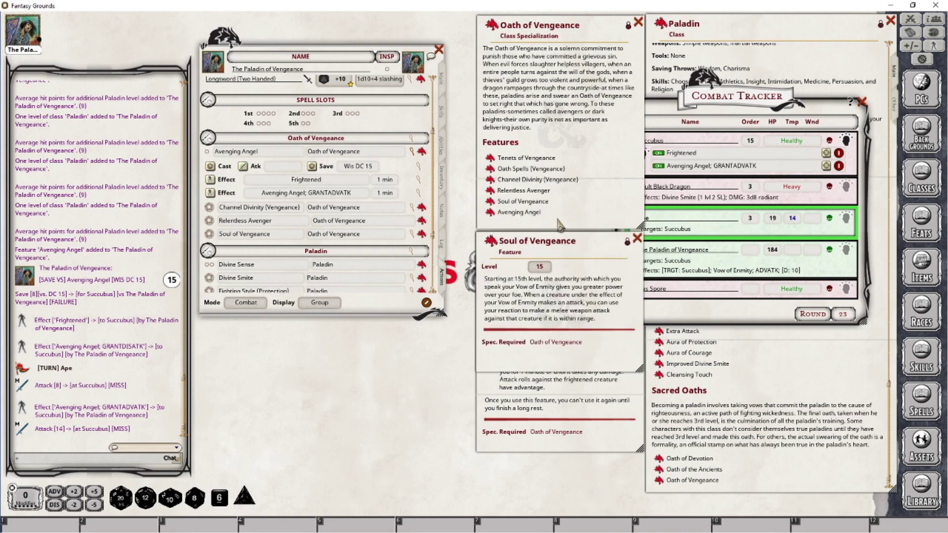
{"action": "left_click", "coordinate": [636, 239]}
{"action": "left_click", "coordinate": [490, 180]}
{"action": "scroll", "coordinate": [606, 434], "scroll_direction": "down", "scroll_amount": 1}
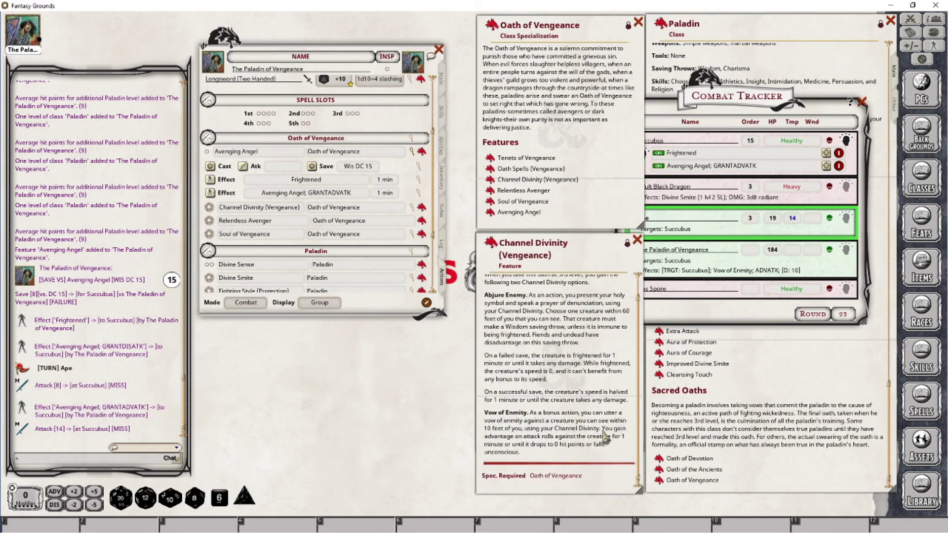
{"action": "left_click", "coordinate": [637, 240]}
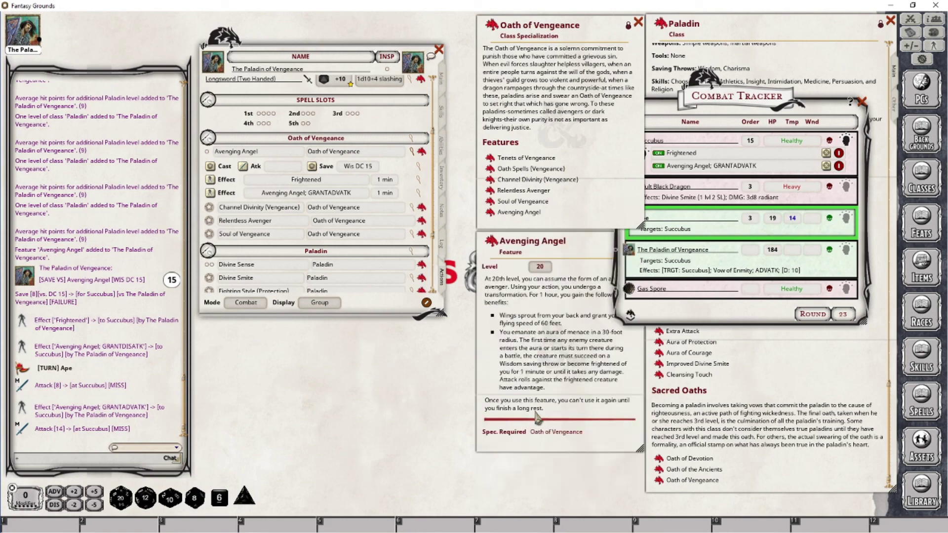
- Close the combat tracker, then test Avenging Angel's daily use with a long rest and close the feature's description
{"action": "left_click", "coordinate": [861, 103]}
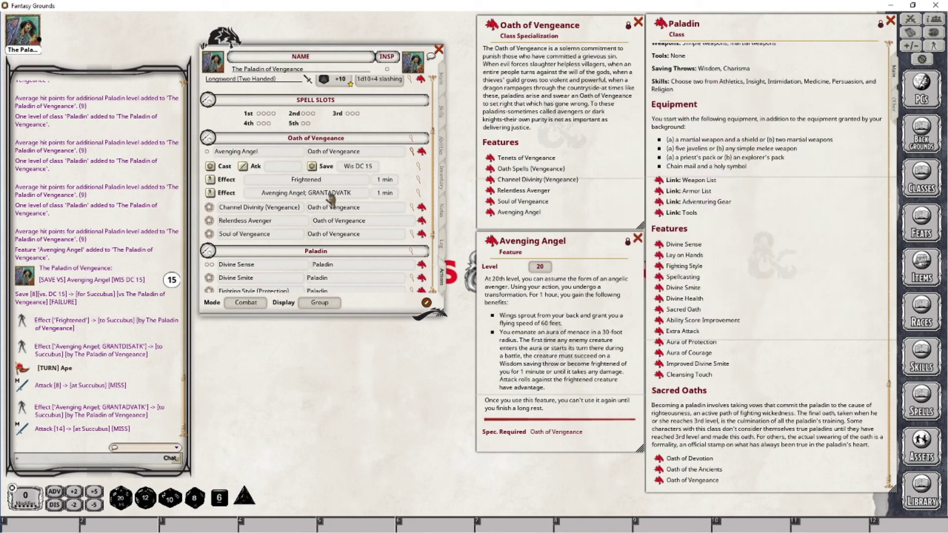
{"action": "left_click", "coordinate": [207, 152]}
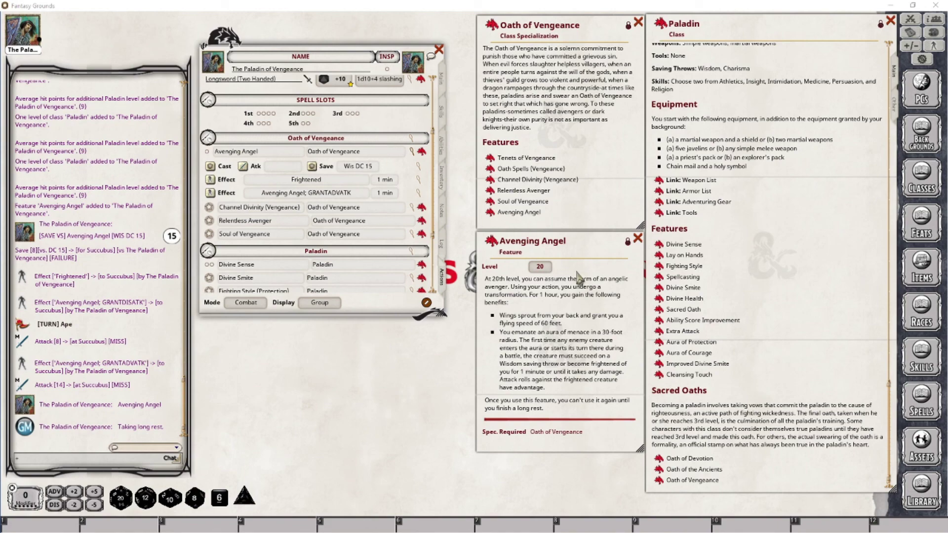
{"action": "left_click", "coordinate": [642, 243]}
{"action": "left_click", "coordinate": [639, 240]}
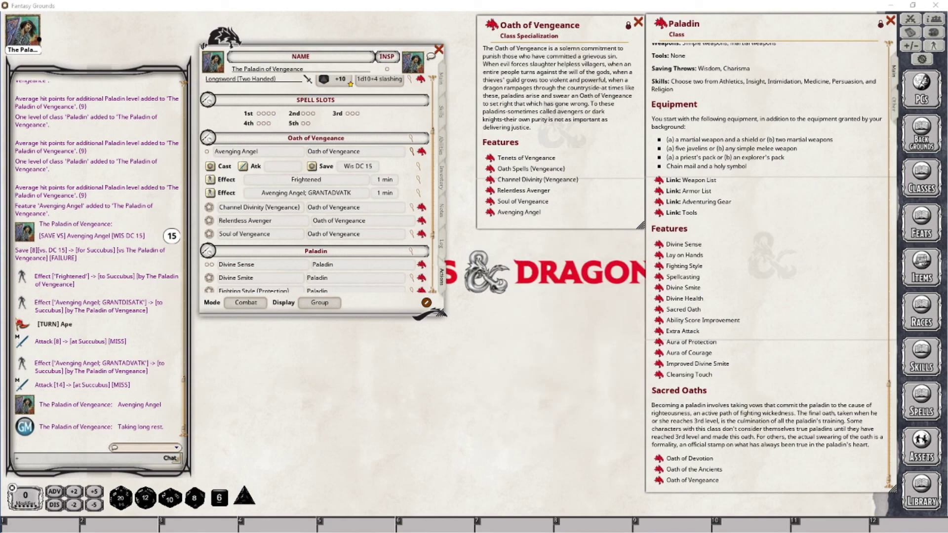